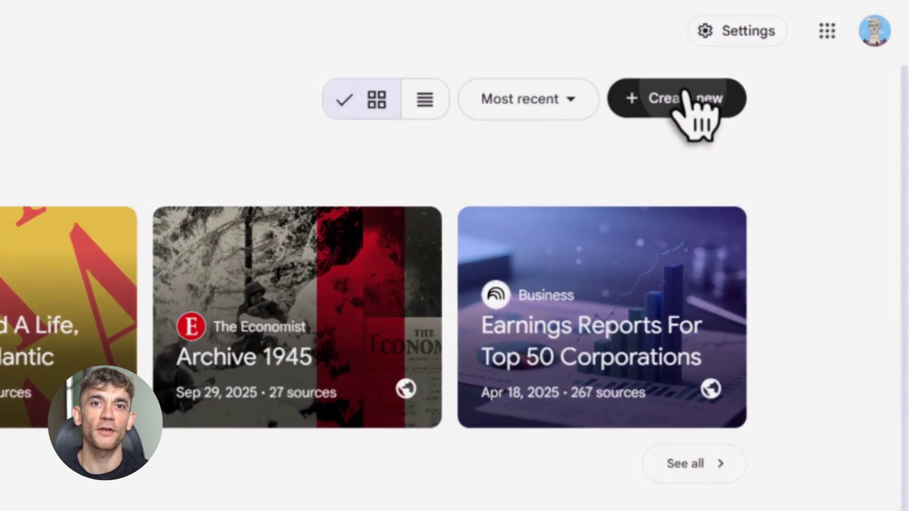
Create a new notebook and add the four pasted website links as its sources
{"action": "left_click", "coordinate": [772, 59]}
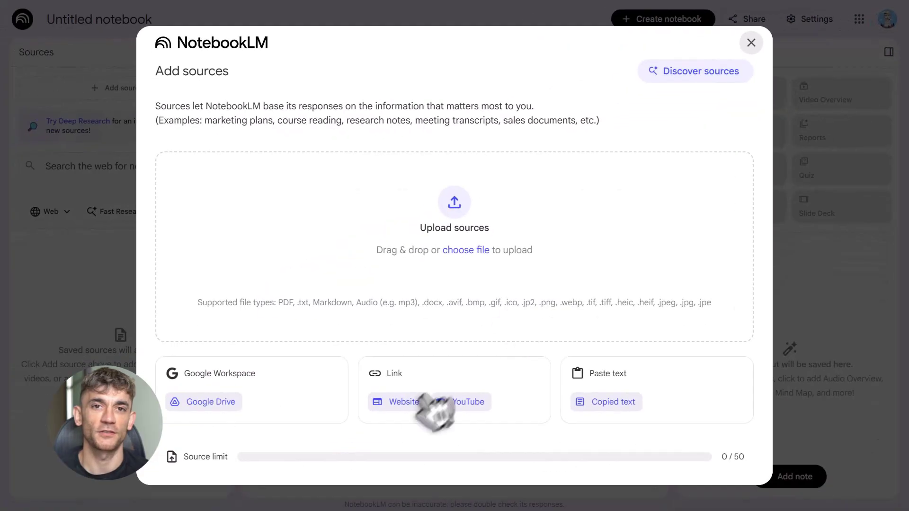
{"action": "left_click", "coordinate": [418, 401]}
{"action": "left_click", "coordinate": [310, 209]}
{"action": "type", "text": "https://www.skool.com/ai-profit-lab-7462 https://aiprofitboardroom.com/ https://www.youtube.com/@AIProfitBoardroom https://www.skool.com/ai-seo-with-julian-goldie-1553/real-talk-from-inside-the-ai-profit-boardroom"}
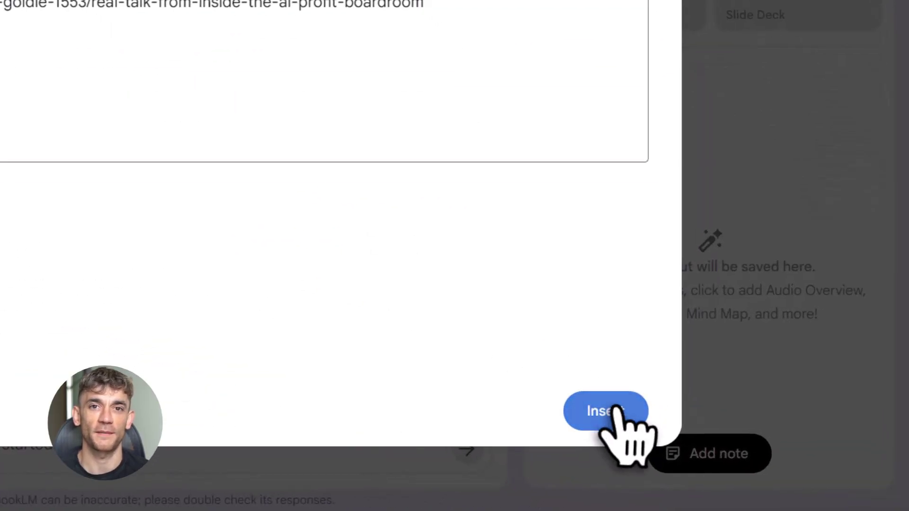
{"action": "left_click", "coordinate": [726, 451]}
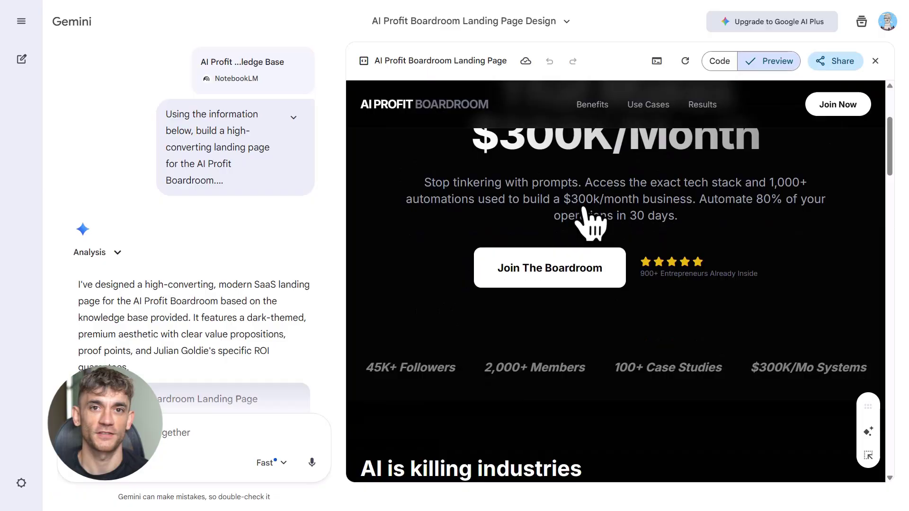
{"action": "scroll", "coordinate": [587, 220], "scroll_direction": "down", "scroll_amount": 15}
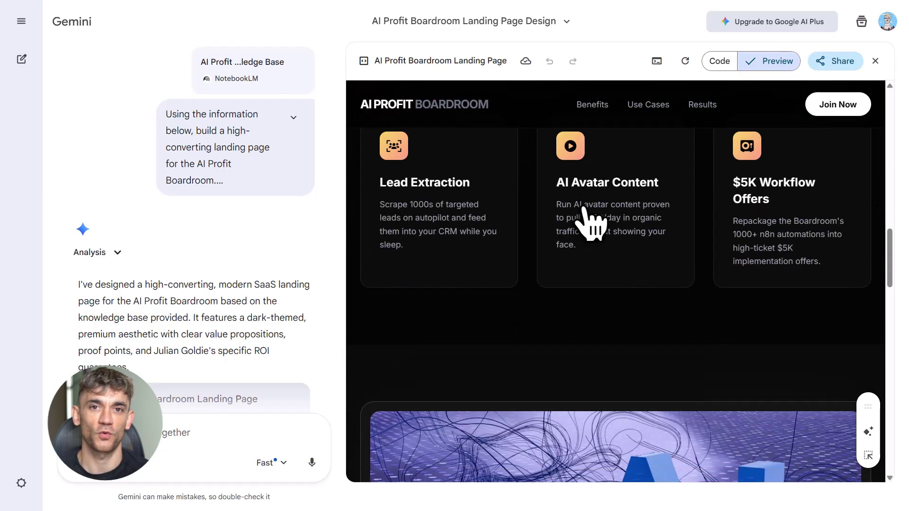
{"action": "scroll", "coordinate": [590, 222], "scroll_direction": "down", "scroll_amount": 15}
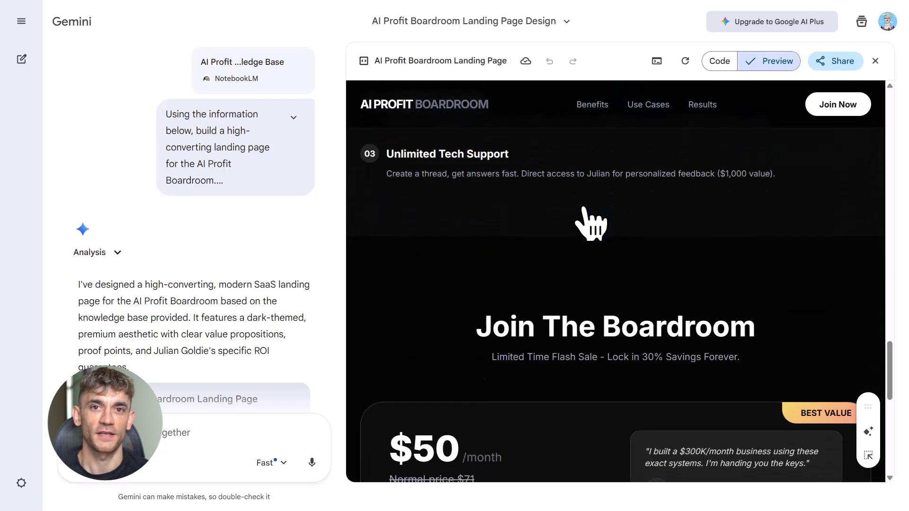
{"action": "scroll", "coordinate": [589, 220], "scroll_direction": "up", "scroll_amount": 2}
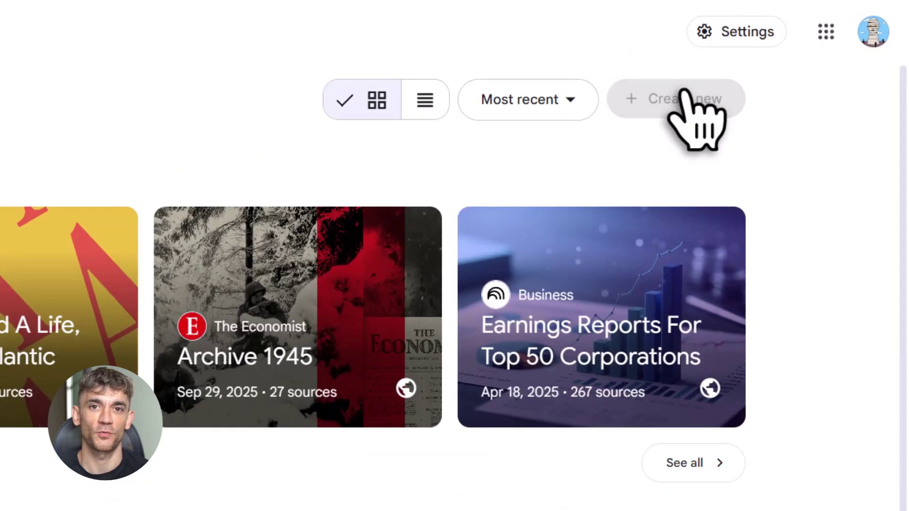
Create a notebook from the four website links and title it 'AI Profit Boardroom Knowledge Base'
{"action": "left_click", "coordinate": [683, 91]}
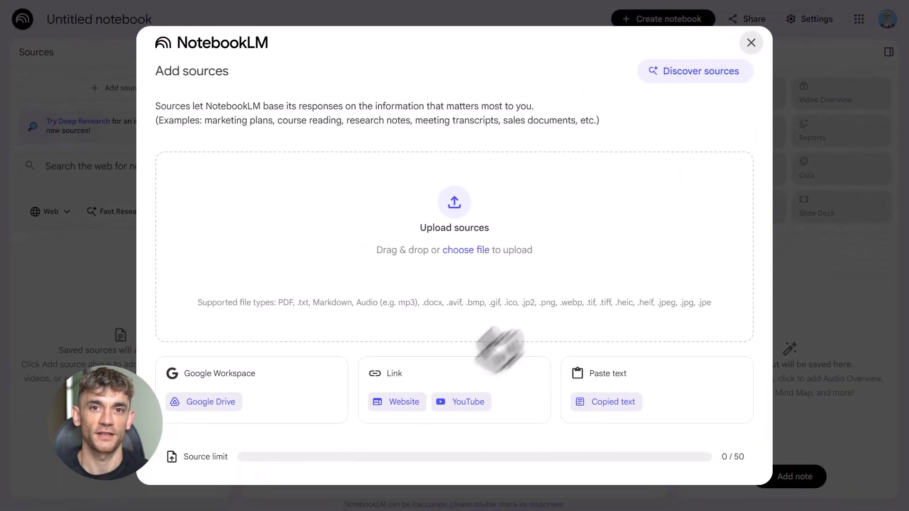
{"action": "left_click", "coordinate": [408, 403]}
{"action": "type", "text": "https://www.skool.com/ai-profit-lab-7462 https://aiprofitboardroom.com/ https://www.youtube.com/@AIProfitBoardroom https://www.skool.com/ai-seo-with-julian-goldie-1553/real-talk-from-inside-the-ai-profit-boardroom"}
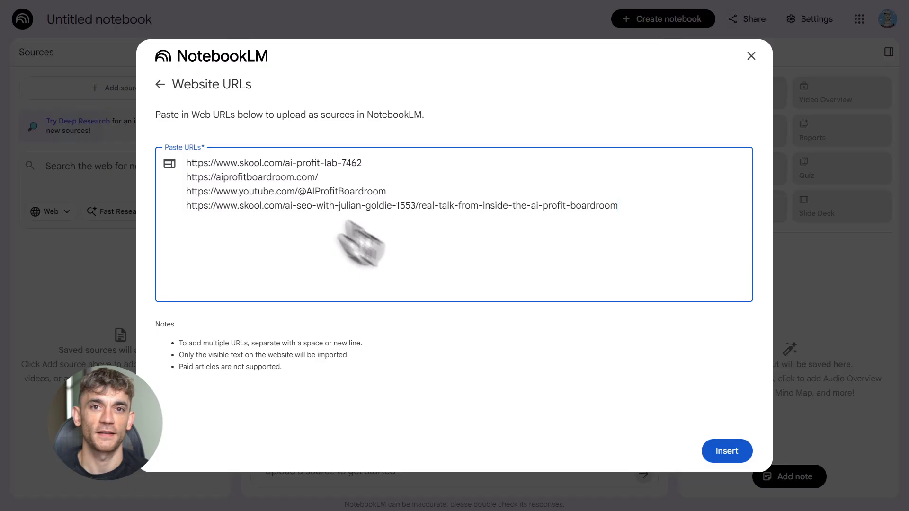
{"action": "left_click", "coordinate": [727, 450]}
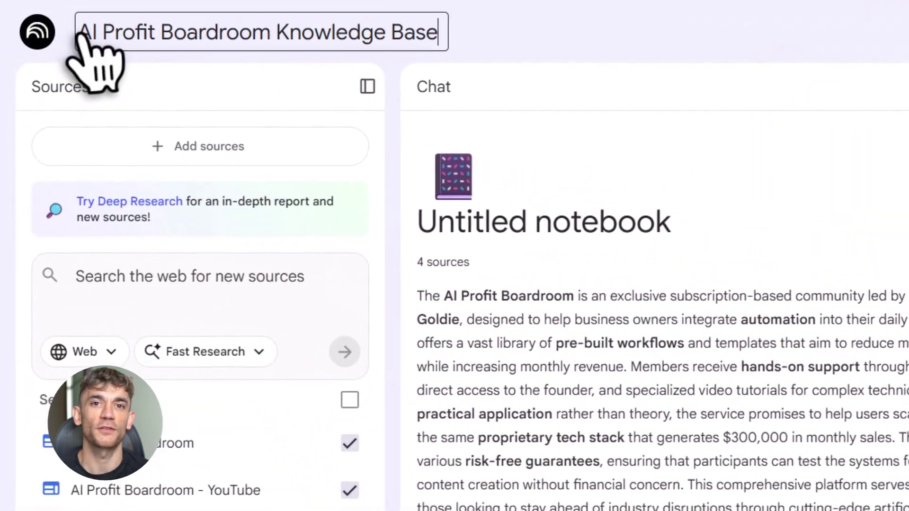
{"action": "left_click_drag", "start_coordinate": [53, 21], "coordinate": [263, 36]}
{"action": "left_click", "coordinate": [506, 66]}
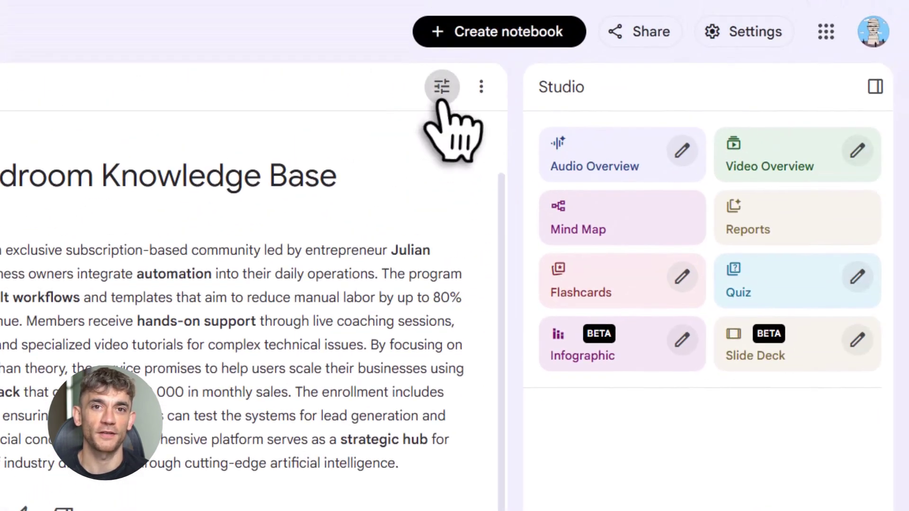
Save a Custom chat role: training assistant answering only from sources, clear, concise and actionable
{"action": "left_click", "coordinate": [440, 87]}
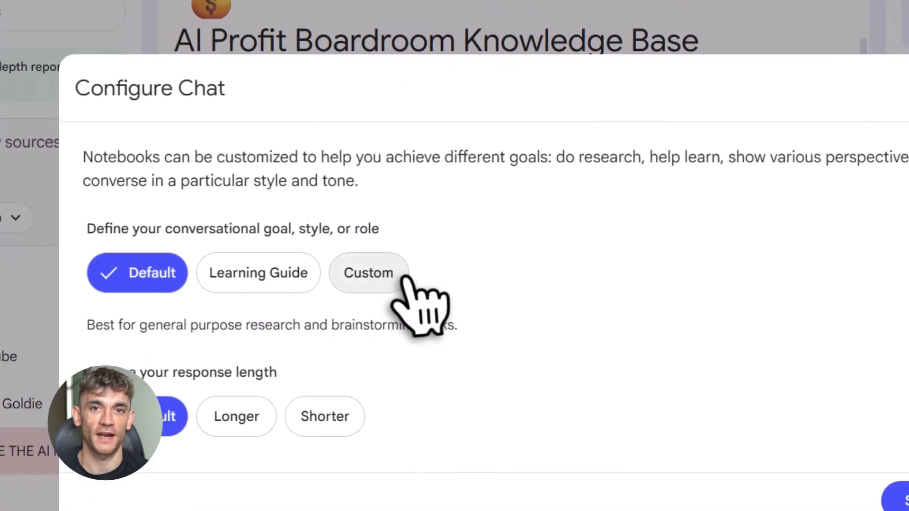
{"action": "left_click", "coordinate": [22, 408]}
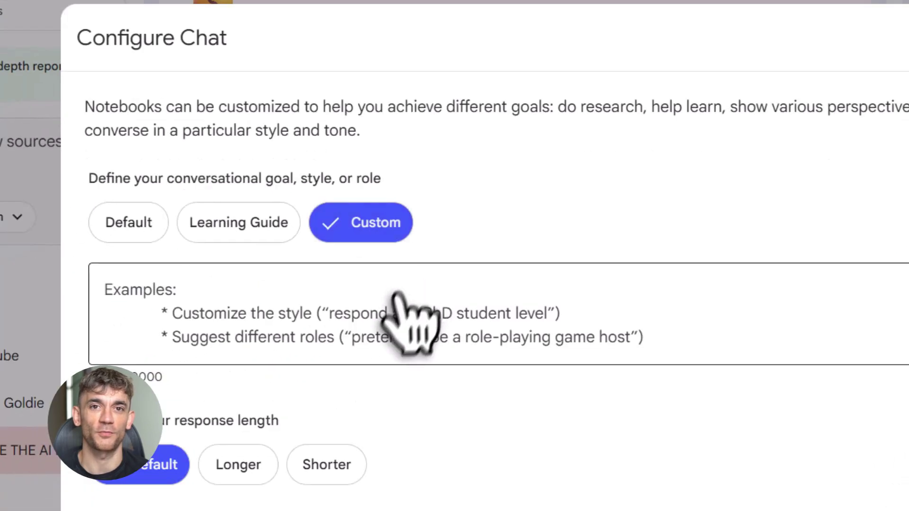
{"action": "left_click", "coordinate": [389, 313]}
{"action": "type", "text": "Answer questions only using the uploaded sources. Be clear, concise, and actionable."}
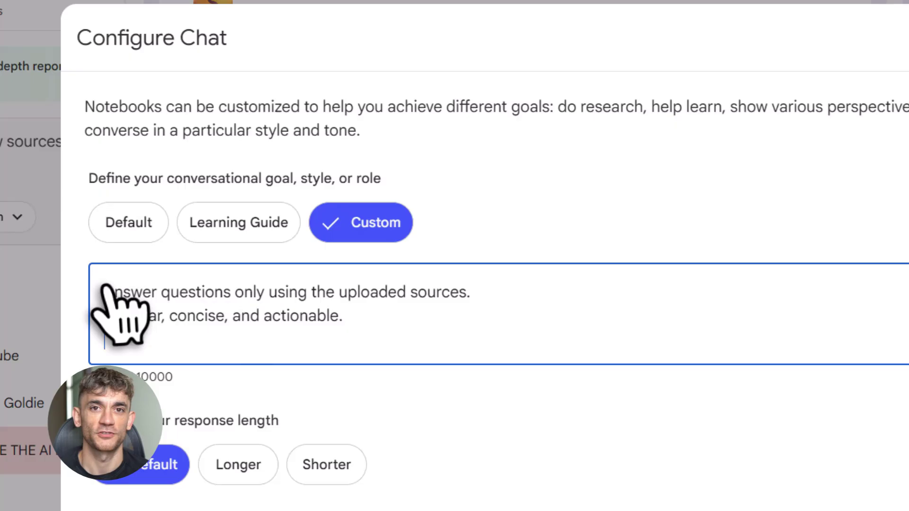
{"action": "left_click_drag", "start_coordinate": [108, 290], "coordinate": [419, 312]}
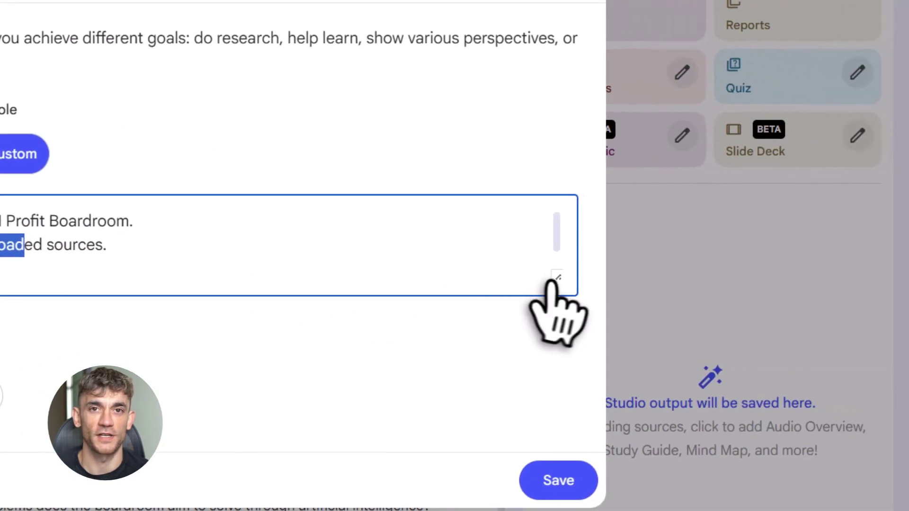
{"action": "left_click", "coordinate": [228, 326]}
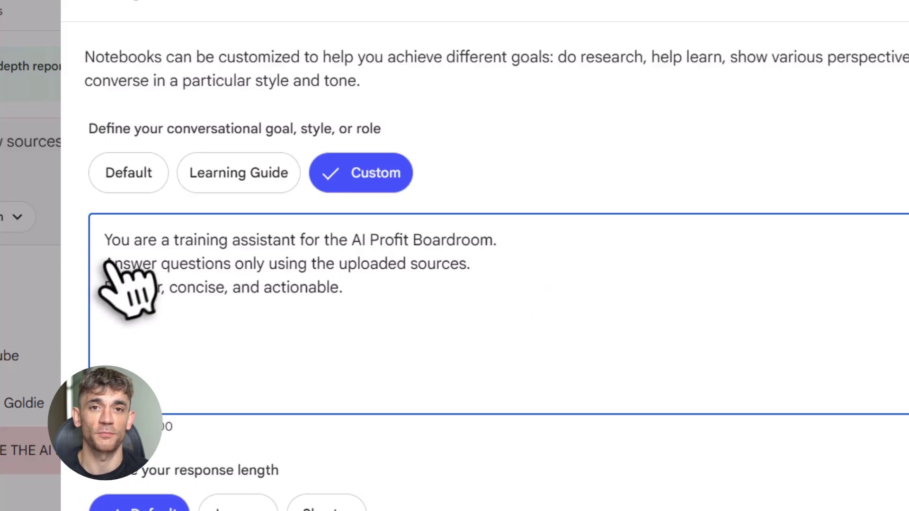
{"action": "left_click_drag", "start_coordinate": [105, 264], "coordinate": [458, 263]}
{"action": "left_click_drag", "start_coordinate": [105, 287], "coordinate": [359, 290]}
{"action": "left_click", "coordinate": [356, 303]}
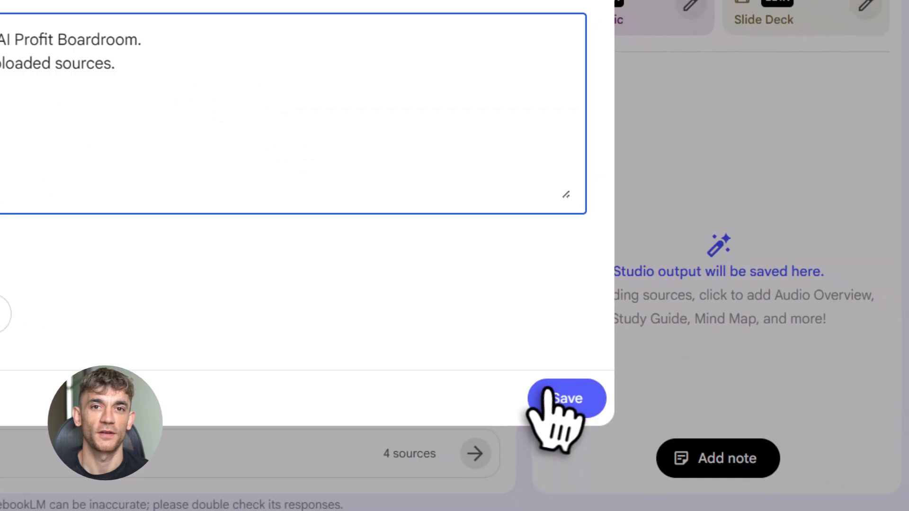
{"action": "left_click", "coordinate": [554, 397]}
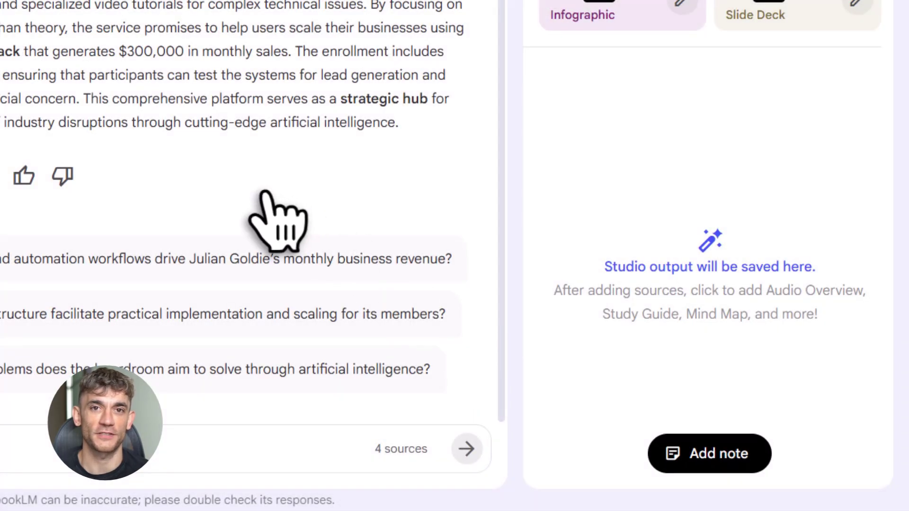
Ask the notebook how the AI Profit Boardroom helps members automate their business
{"action": "left_click", "coordinate": [1, 457]}
{"action": "type", "text": "How does the AI Profit Boardroom help members automate their business?"}
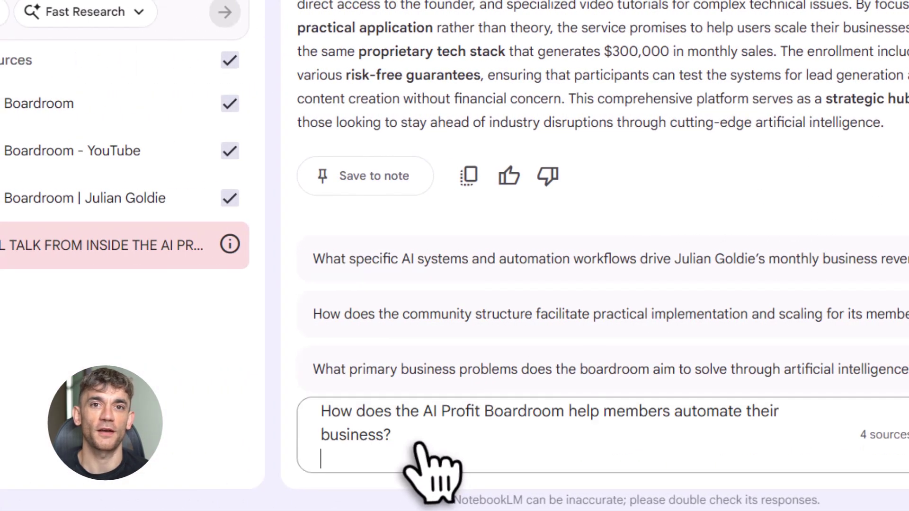
{"action": "left_click", "coordinate": [908, 448]}
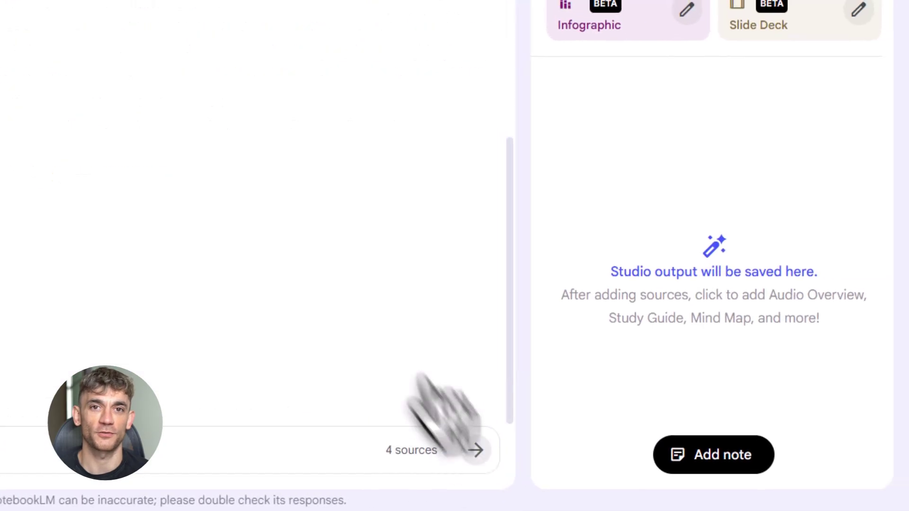
{"action": "left_click_drag", "start_coordinate": [272, 32], "coordinate": [281, 38]}
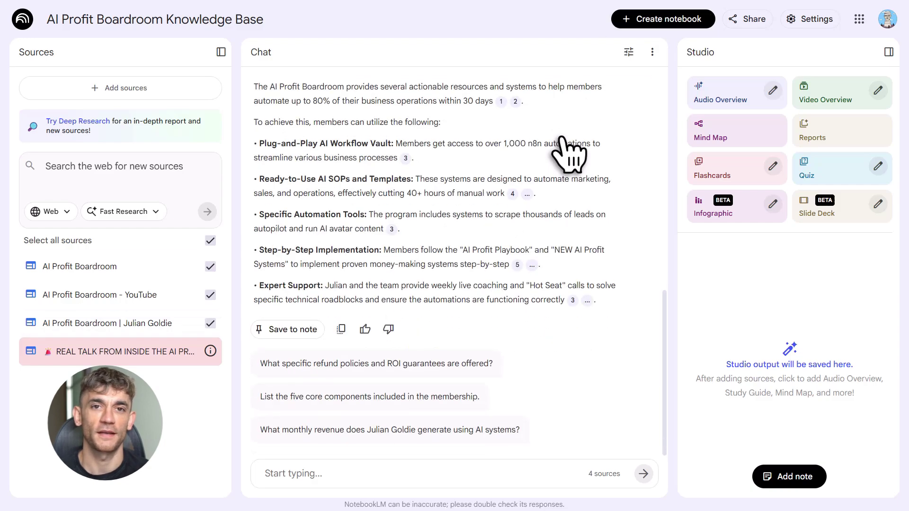
Review the answer's points on the workflow vault, SOPs, tools, playbook and coaching
{"action": "scroll", "coordinate": [545, 144], "scroll_direction": "up", "scroll_amount": 2}
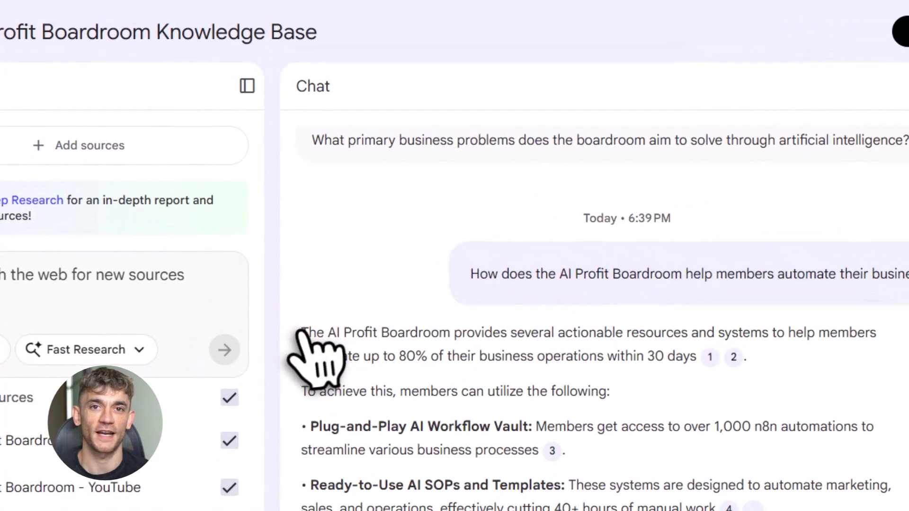
{"action": "left_click_drag", "start_coordinate": [254, 201], "coordinate": [549, 202]}
{"action": "left_click_drag", "start_coordinate": [563, 308], "coordinate": [640, 309]}
{"action": "left_click", "coordinate": [439, 463]}
{"action": "scroll", "coordinate": [440, 464], "scroll_direction": "down", "scroll_amount": 4}
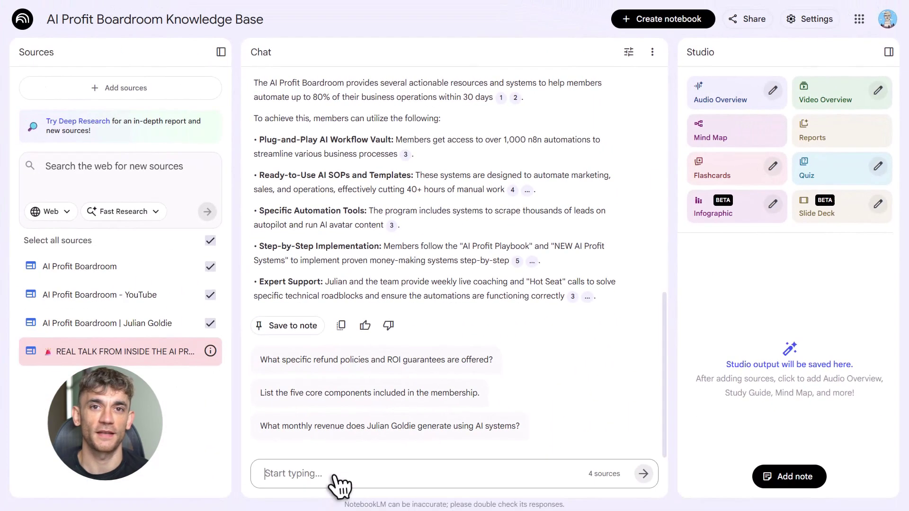
Request a detailed AI automation business report from the notebook chat
{"action": "left_click", "coordinate": [335, 478]}
{"action": "type", "text": "Create a detailed business report from my sources about AI automation for online businesses. Include: - Key benefits - Use cases - Action steps - A short executive summary"}
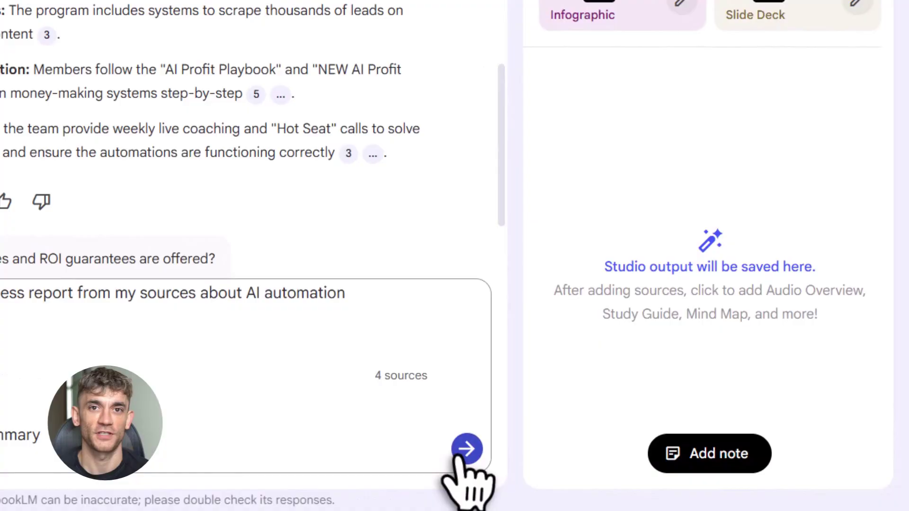
{"action": "left_click", "coordinate": [643, 474]}
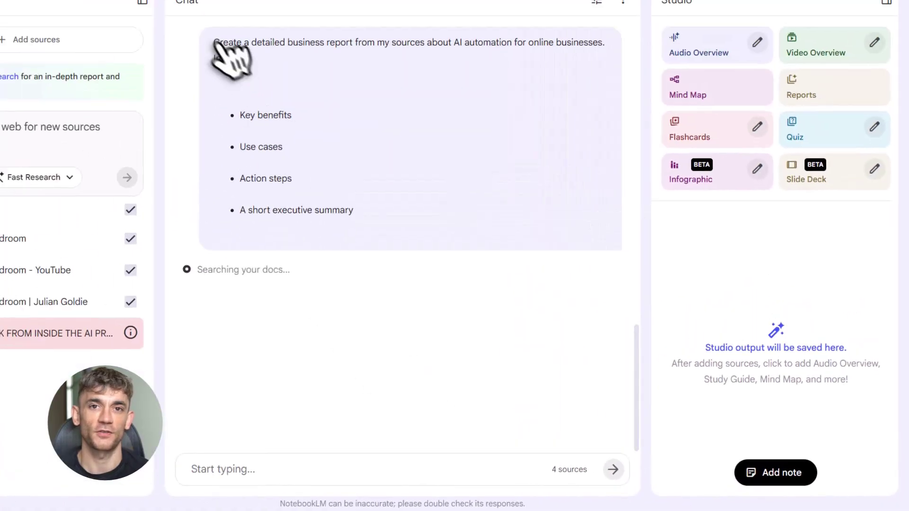
{"action": "left_click_drag", "start_coordinate": [214, 42], "coordinate": [238, 42]}
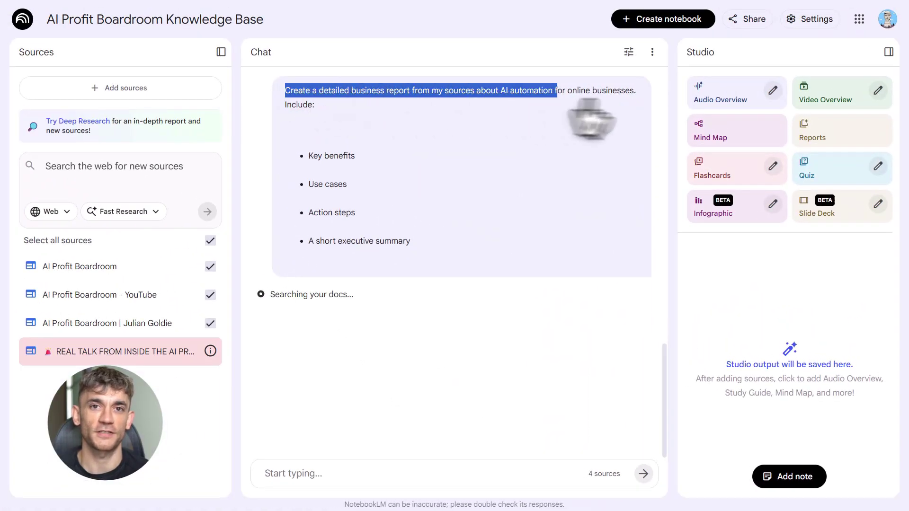
{"action": "left_click", "coordinate": [294, 118]}
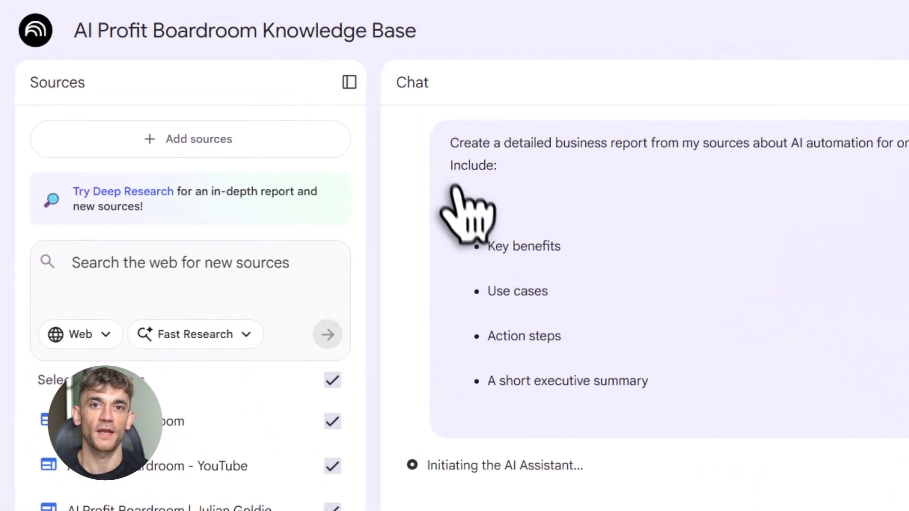
Check the requested sections and scroll through the executive summary, benefits, use cases and action steps
{"action": "left_click_drag", "start_coordinate": [285, 105], "coordinate": [324, 105]}
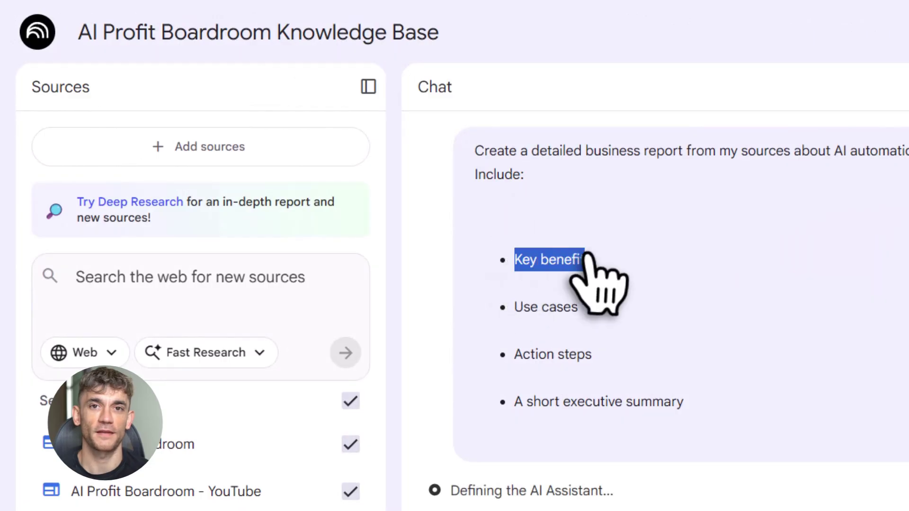
{"action": "left_click_drag", "start_coordinate": [586, 258], "coordinate": [639, 284]}
{"action": "left_click", "coordinate": [527, 318]}
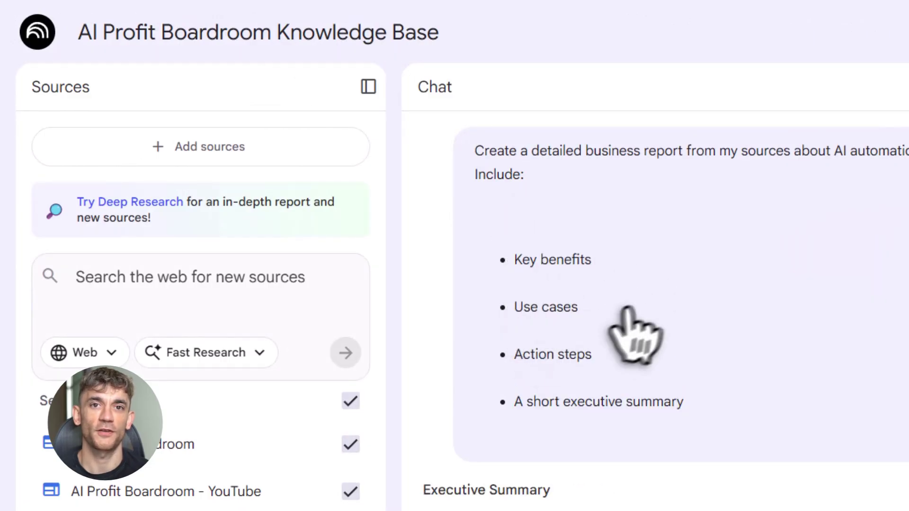
{"action": "scroll", "coordinate": [634, 317], "scroll_direction": "down", "scroll_amount": 3}
{"action": "scroll", "coordinate": [757, 393], "scroll_direction": "down", "scroll_amount": 3}
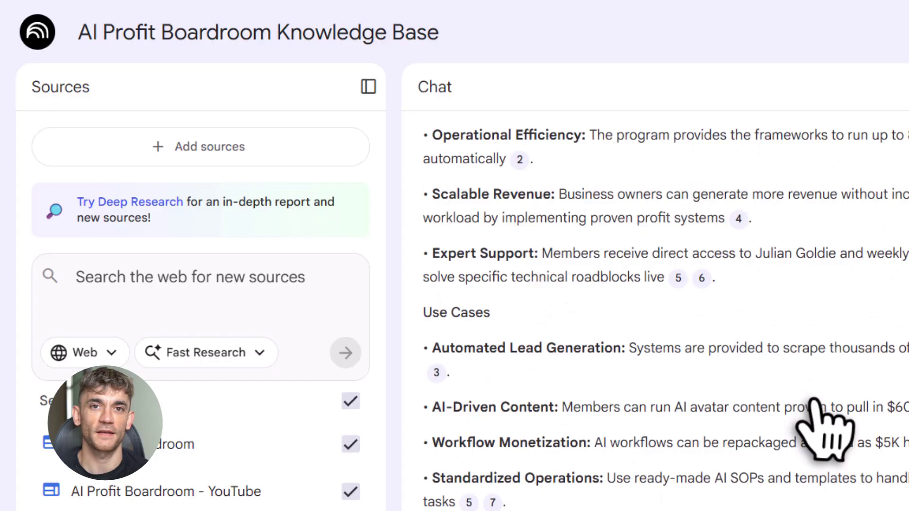
{"action": "scroll", "coordinate": [823, 426], "scroll_direction": "down", "scroll_amount": 5}
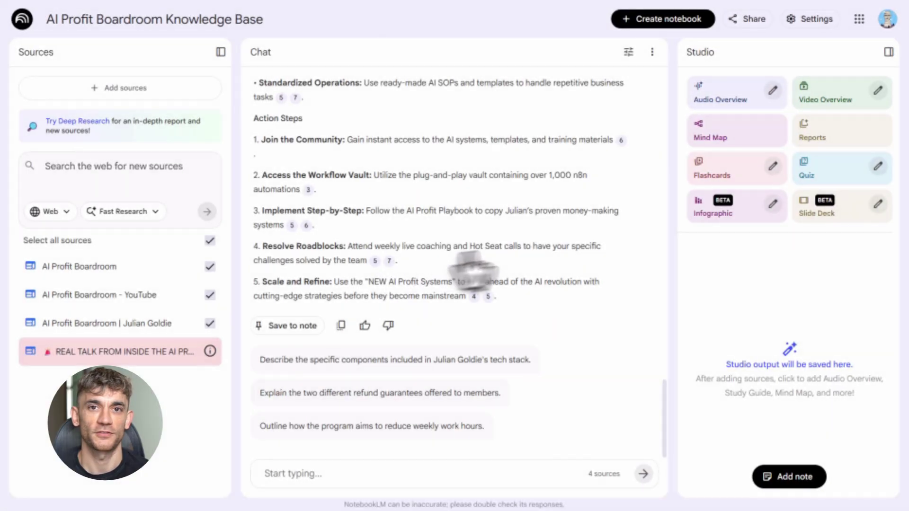
Generate a Presenter Slides deck described as persuasive, for business owners, in landscape orientation
{"action": "left_click", "coordinate": [868, 241]}
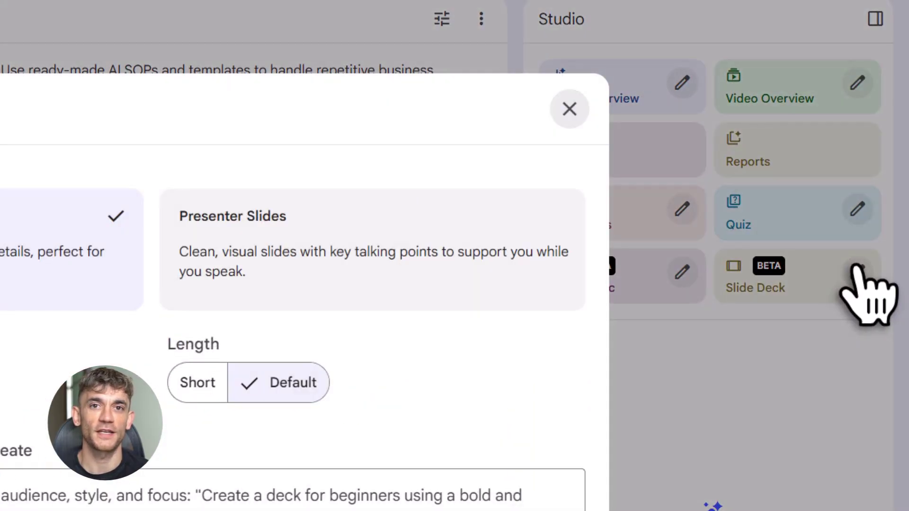
{"action": "left_click", "coordinate": [314, 278]}
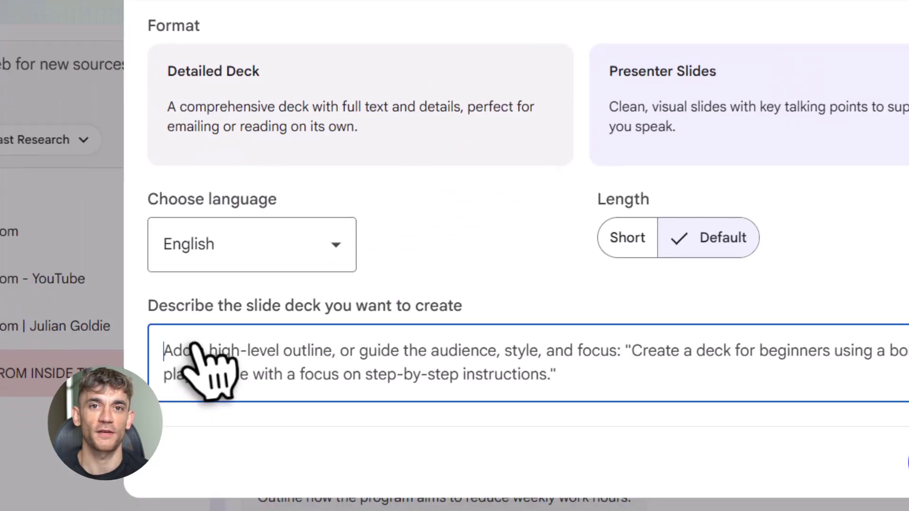
{"action": "left_click", "coordinate": [1, 509]}
{"action": "type", "text": "Tone: persuasive Audience: business owners Orientation: landscape"}
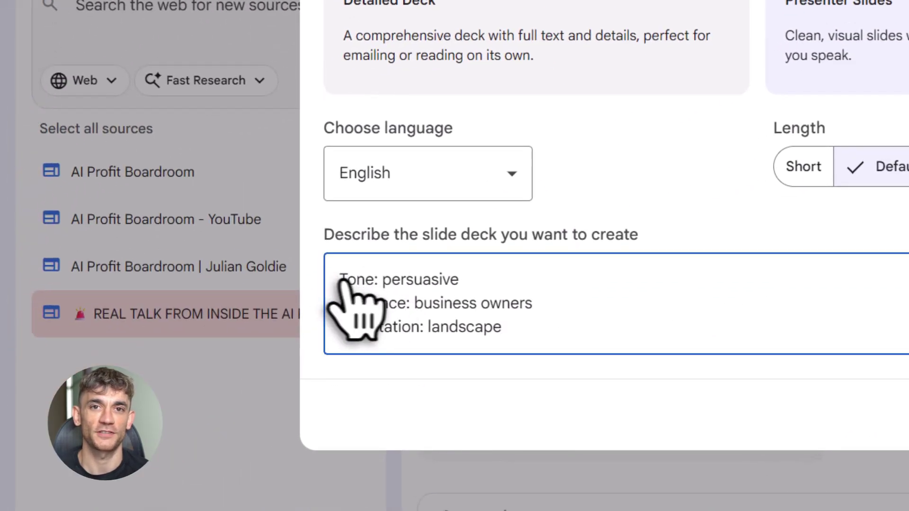
{"action": "left_click_drag", "start_coordinate": [340, 279], "coordinate": [458, 281]}
{"action": "left_click_drag", "start_coordinate": [340, 302], "coordinate": [557, 302]}
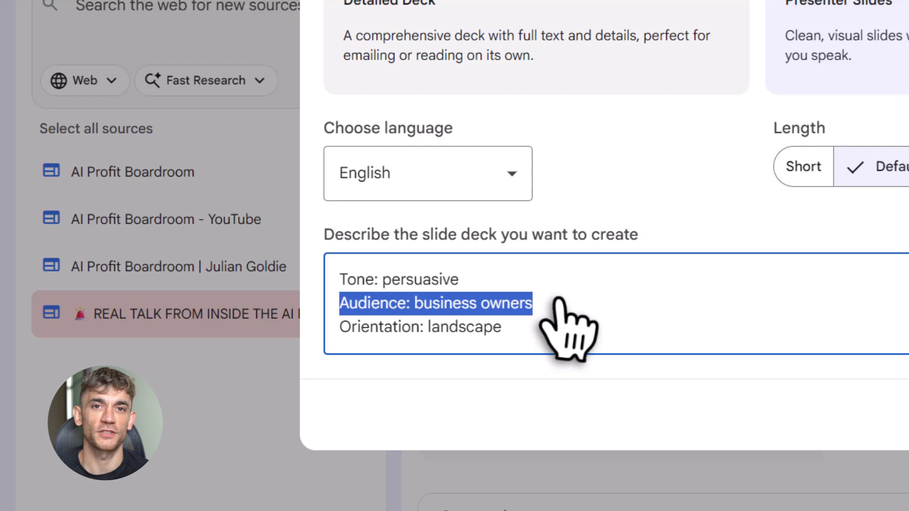
{"action": "left_click_drag", "start_coordinate": [339, 327], "coordinate": [501, 327]}
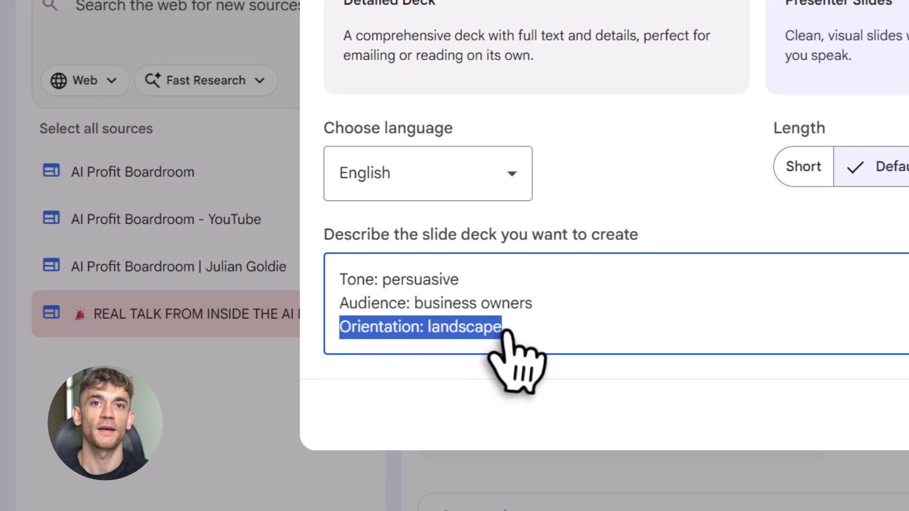
{"action": "left_click", "coordinate": [629, 356]}
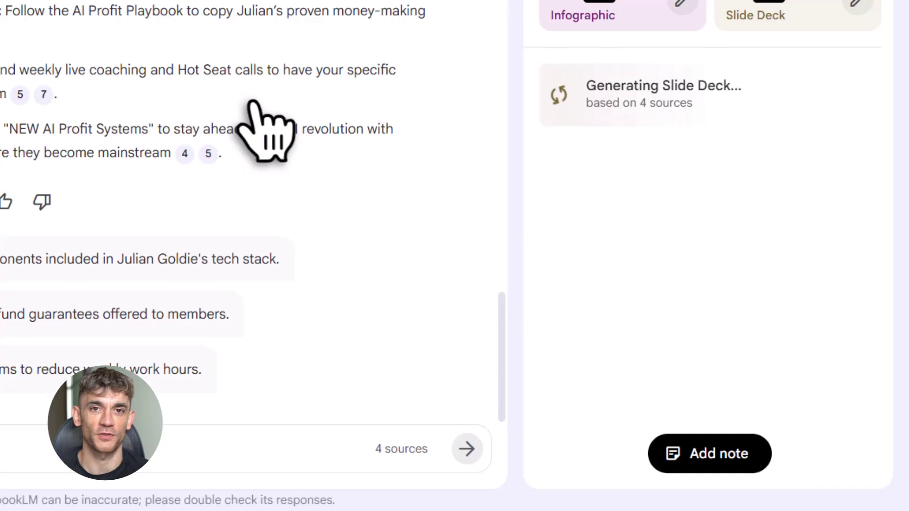
Ask for a simple, actionable lead-magnet guide on saving 10+ hours weekly with AI automation
{"action": "left_click", "coordinate": [304, 478]}
{"action": "type", "text": "Create a free lead magnet guide titled: \"How Businesses Save 10+ Hours a Week Using AI Automation\" Use simple language and actionable steps."}
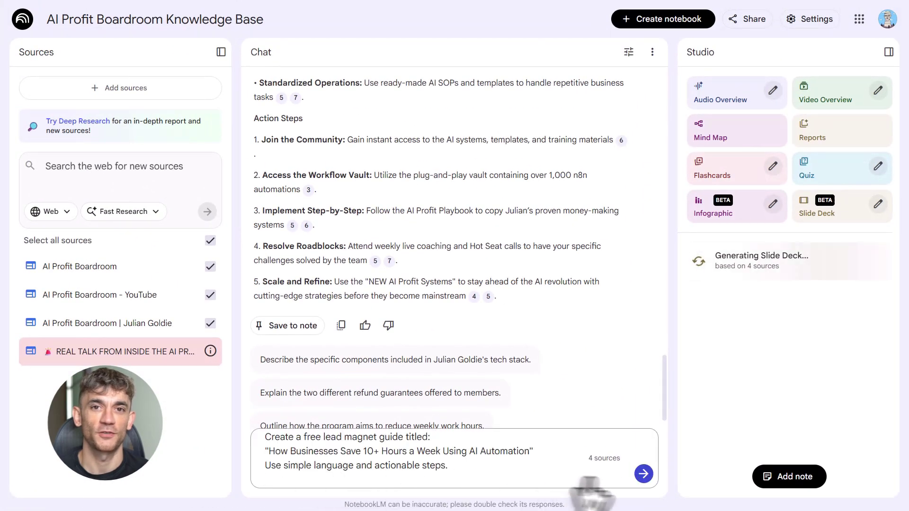
{"action": "left_click", "coordinate": [643, 475]}
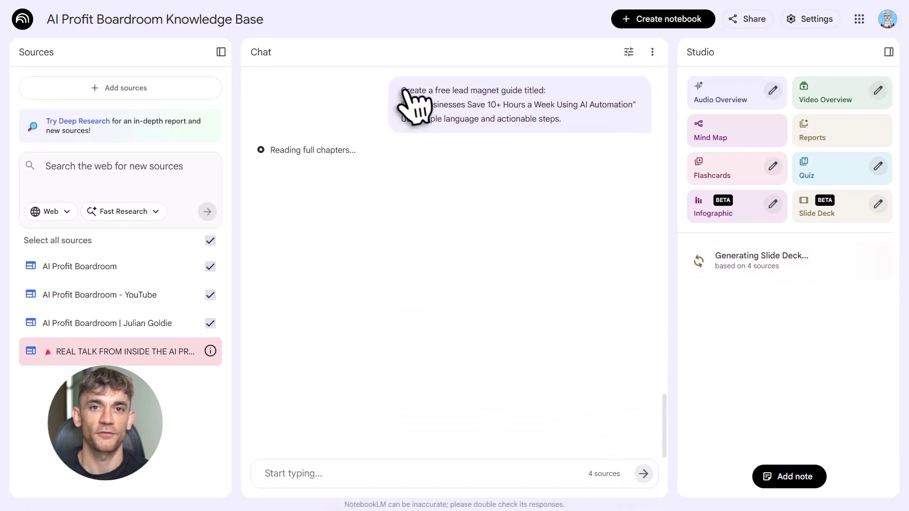
{"action": "left_click_drag", "start_coordinate": [544, 92], "coordinate": [549, 116]}
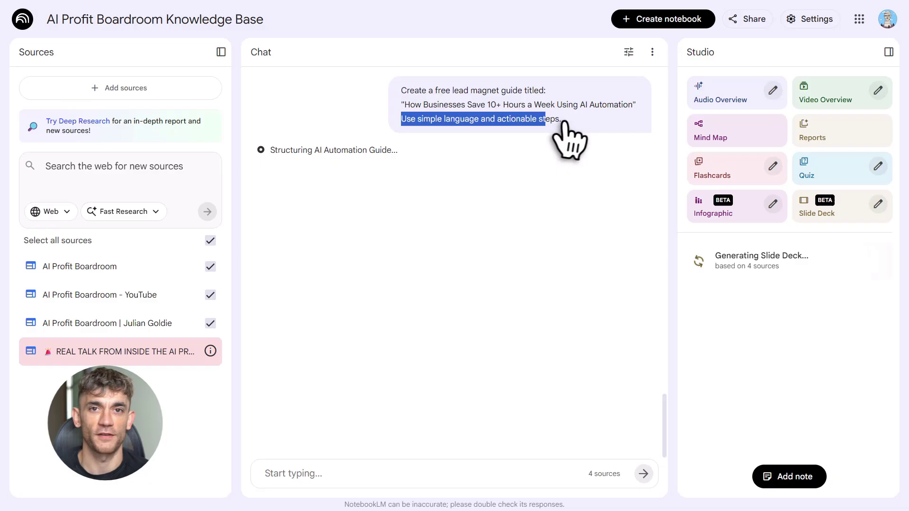
{"action": "scroll", "coordinate": [430, 260], "scroll_direction": "down", "scroll_amount": 9}
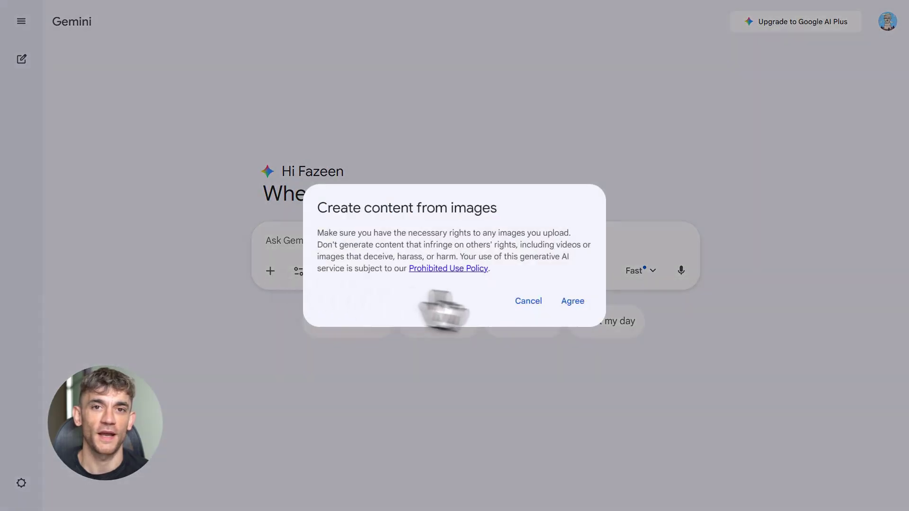
Accept the image notice and attach the AI Profit Boardroom Knowledge Base notebook to the prompt
{"action": "left_click", "coordinate": [568, 301]}
{"action": "left_click", "coordinate": [323, 376]}
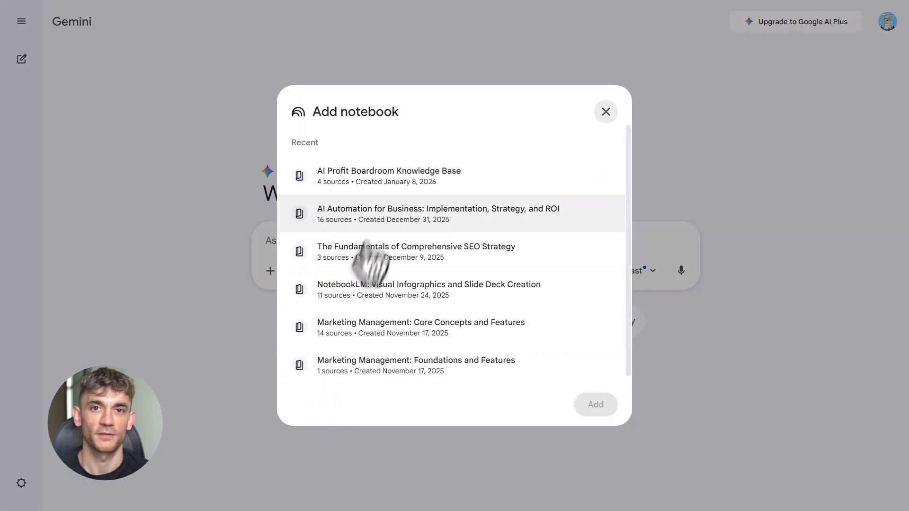
{"action": "left_click", "coordinate": [385, 187]}
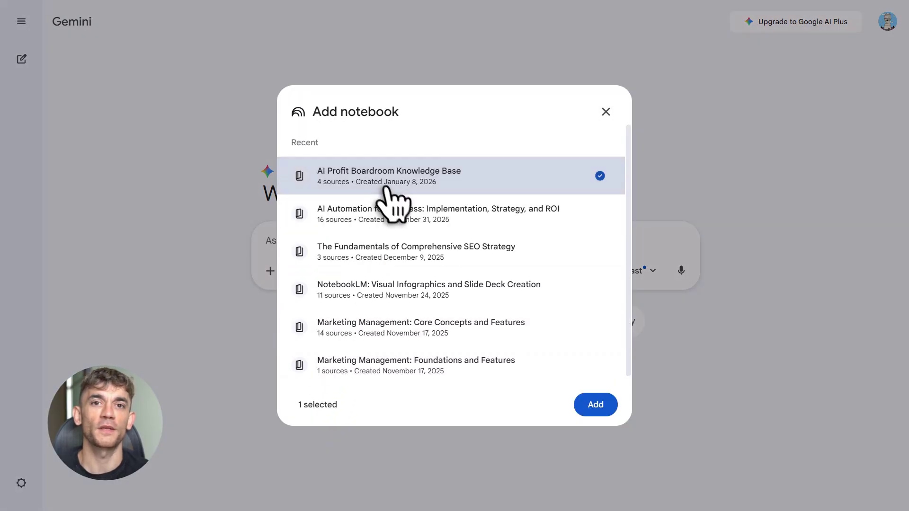
{"action": "left_click", "coordinate": [597, 406]}
Enable Canvas and enter the landing-page prompt with its requirements
{"action": "left_click", "coordinate": [316, 303]}
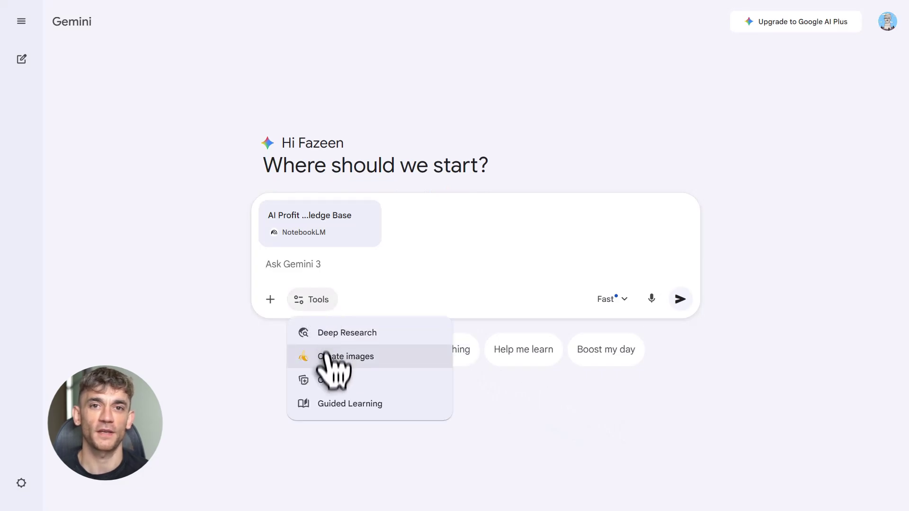
{"action": "left_click", "coordinate": [328, 380]}
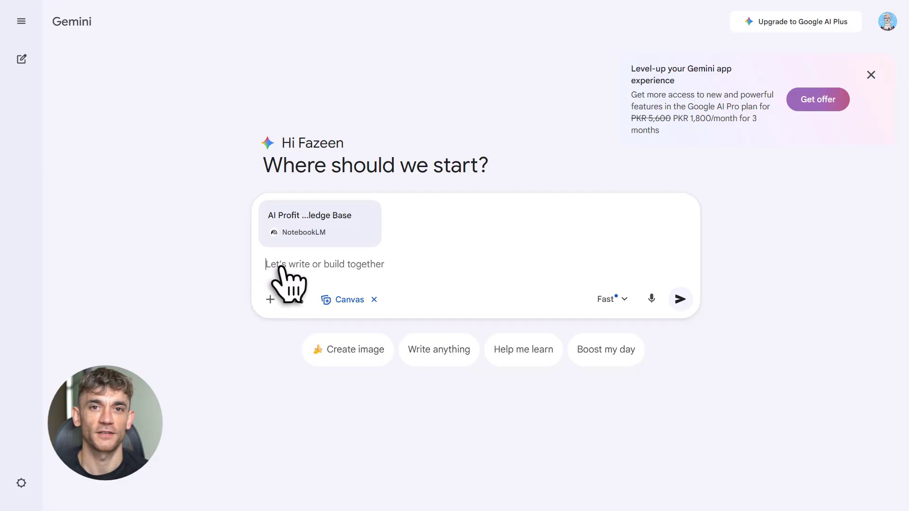
{"action": "key", "text": "ctrl+v"}
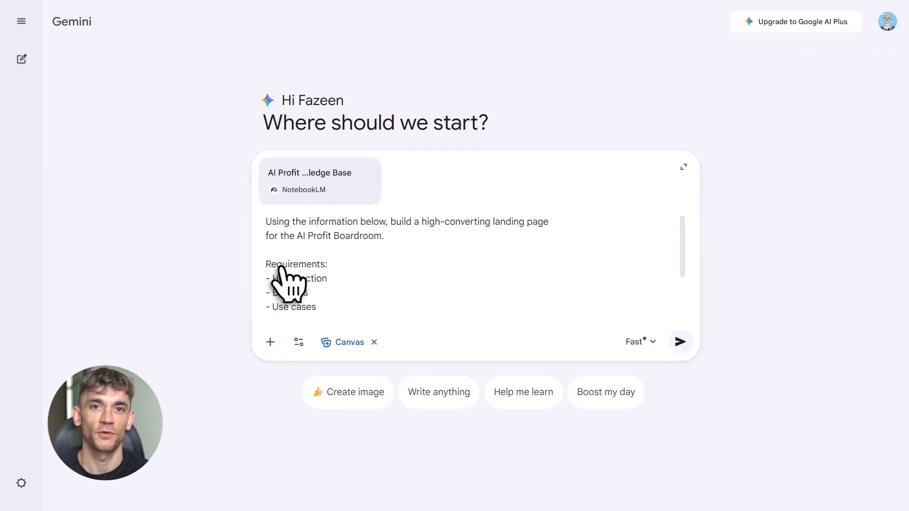
Send the landing-page request and scroll through the generated dark-themed page
{"action": "left_click", "coordinate": [680, 343]}
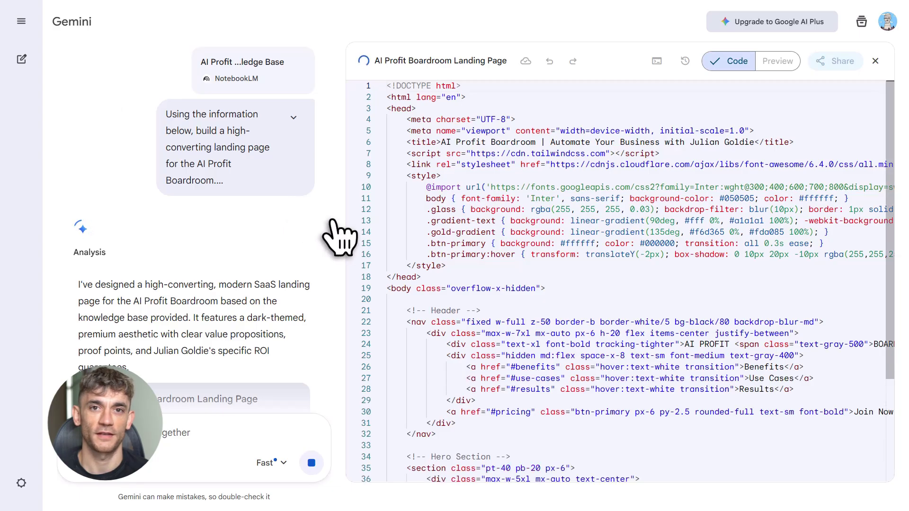
{"action": "scroll", "coordinate": [428, 260], "scroll_direction": "down", "scroll_amount": 3}
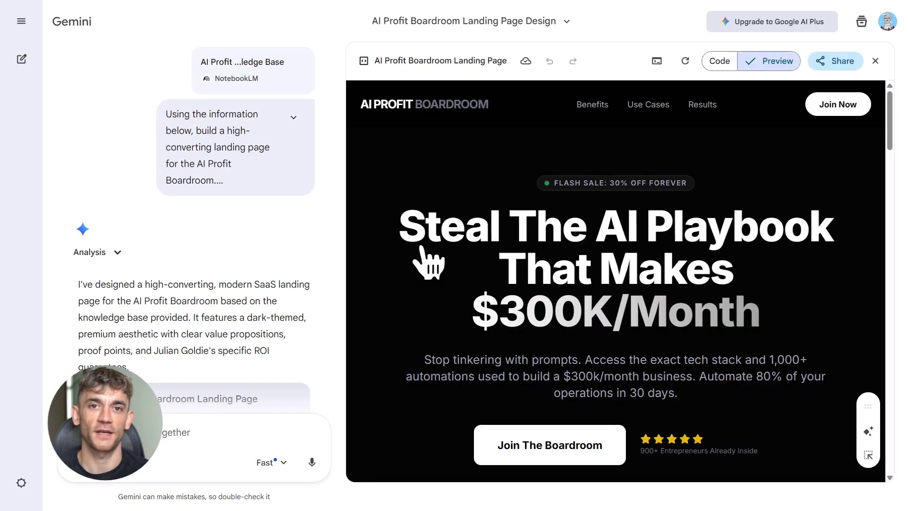
{"action": "scroll", "coordinate": [587, 222], "scroll_direction": "down", "scroll_amount": 15}
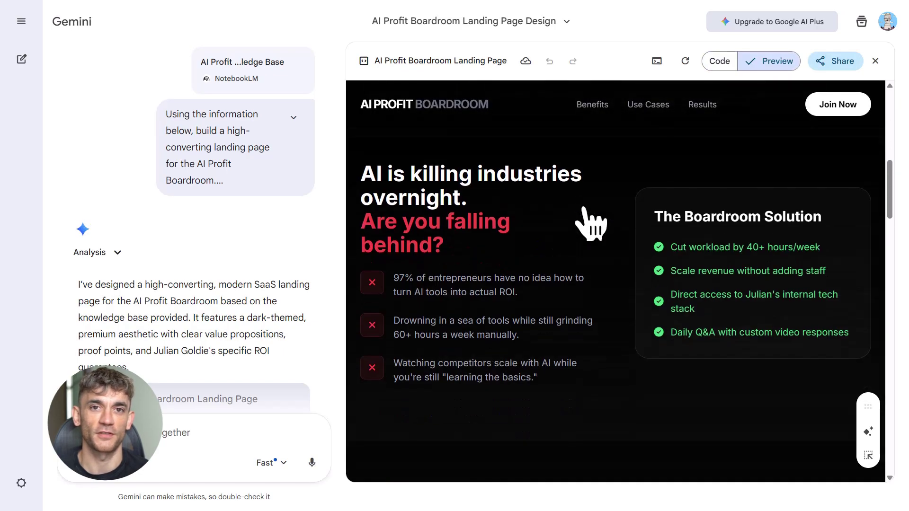
{"action": "scroll", "coordinate": [591, 223], "scroll_direction": "down", "scroll_amount": 12}
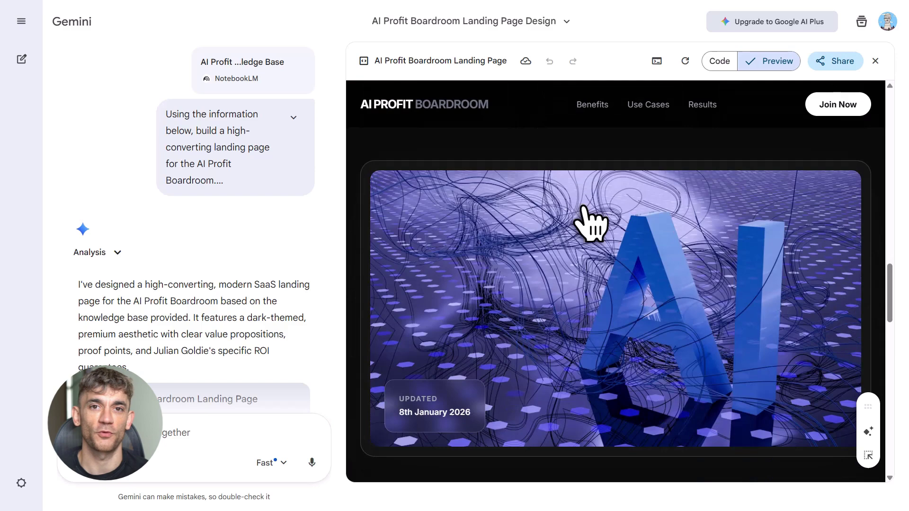
{"action": "scroll", "coordinate": [590, 224], "scroll_direction": "down", "scroll_amount": 15}
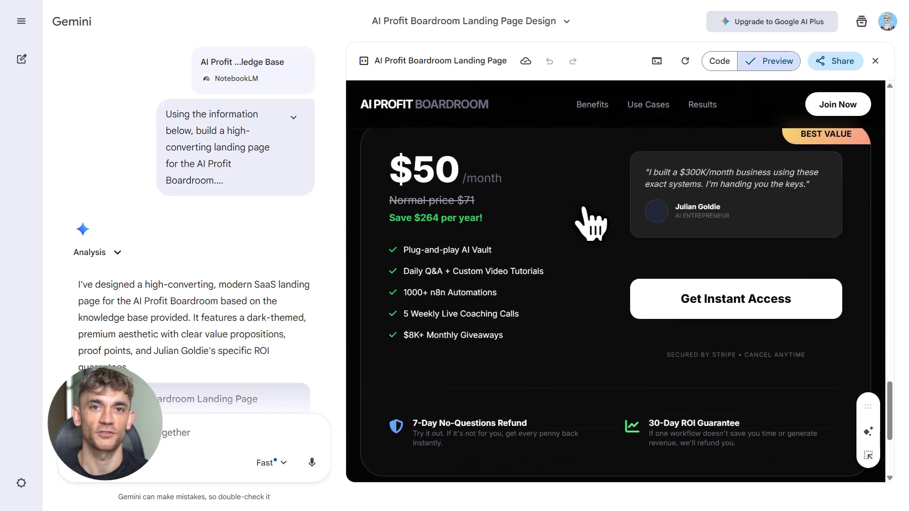
{"action": "scroll", "coordinate": [591, 223], "scroll_direction": "up", "scroll_amount": 15}
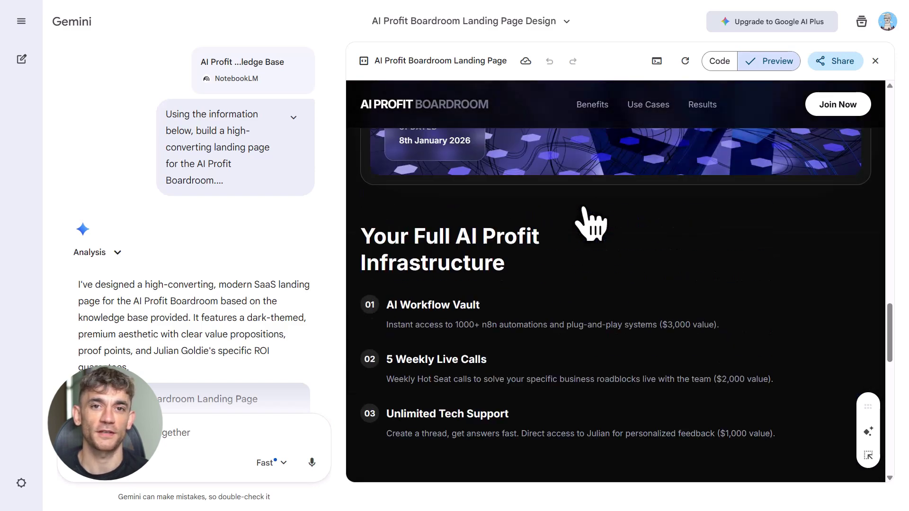
{"action": "scroll", "coordinate": [590, 224], "scroll_direction": "up", "scroll_amount": 12}
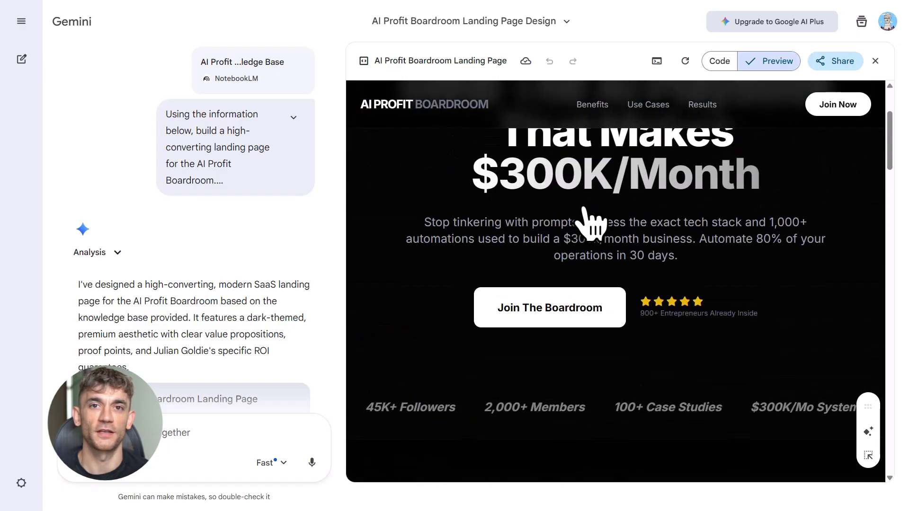
Highlight the headline 'Steal The AI Playbook That Makes $300K/Month'
{"action": "left_click_drag", "start_coordinate": [406, 219], "coordinate": [768, 236]}
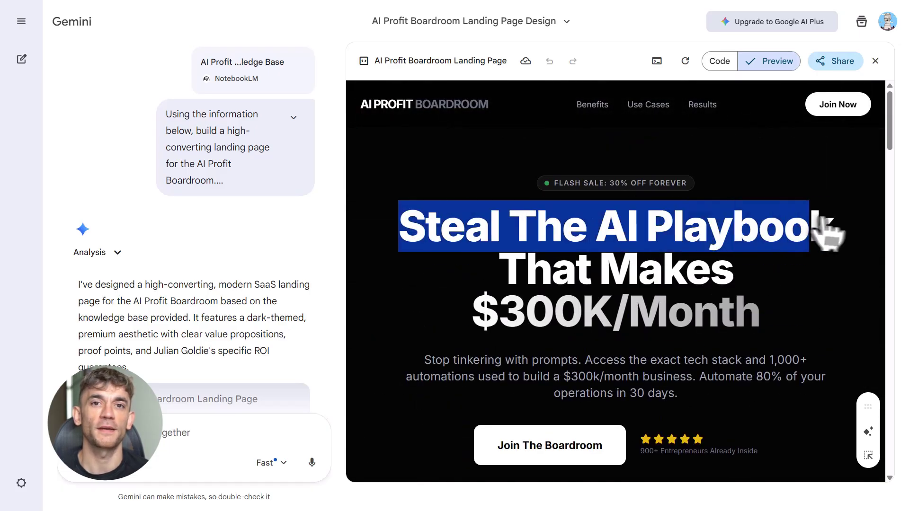
{"action": "left_click_drag", "start_coordinate": [501, 272], "coordinate": [752, 284]}
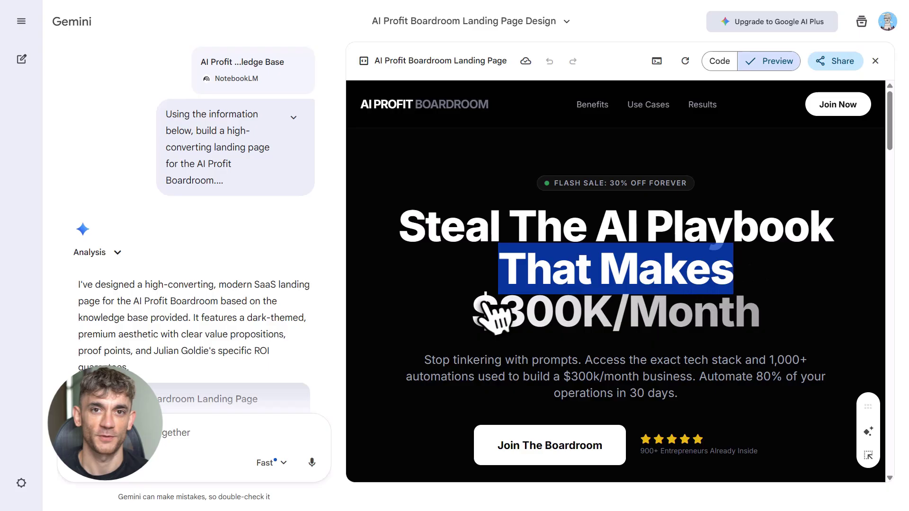
{"action": "left_click_drag", "start_coordinate": [485, 308], "coordinate": [781, 323]}
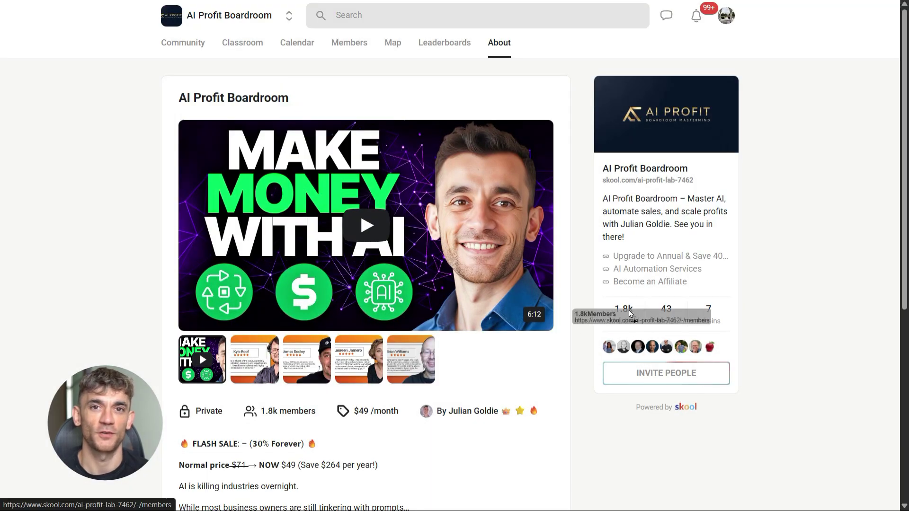
Browse the Skool About page and community feed, then show the group's Classroom courses
{"action": "scroll", "coordinate": [558, 340], "scroll_direction": "down", "scroll_amount": 7}
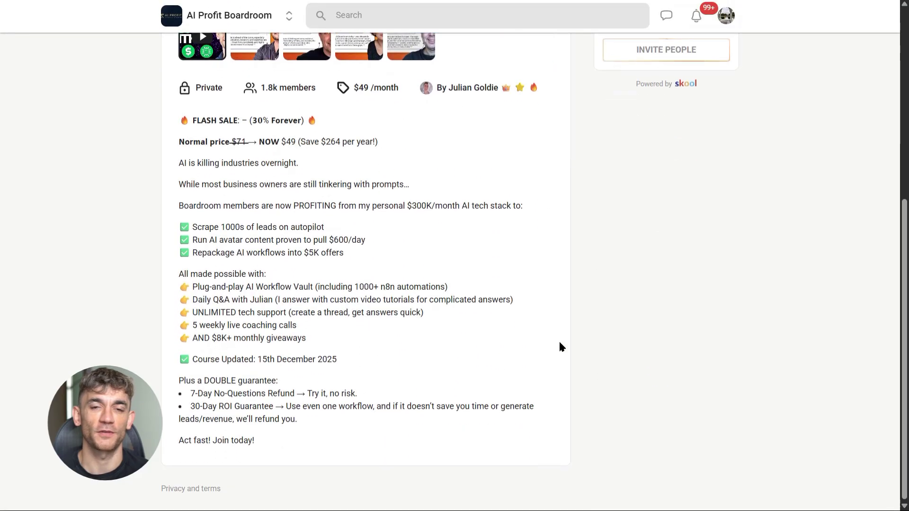
{"action": "scroll", "coordinate": [559, 340], "scroll_direction": "up", "scroll_amount": 7}
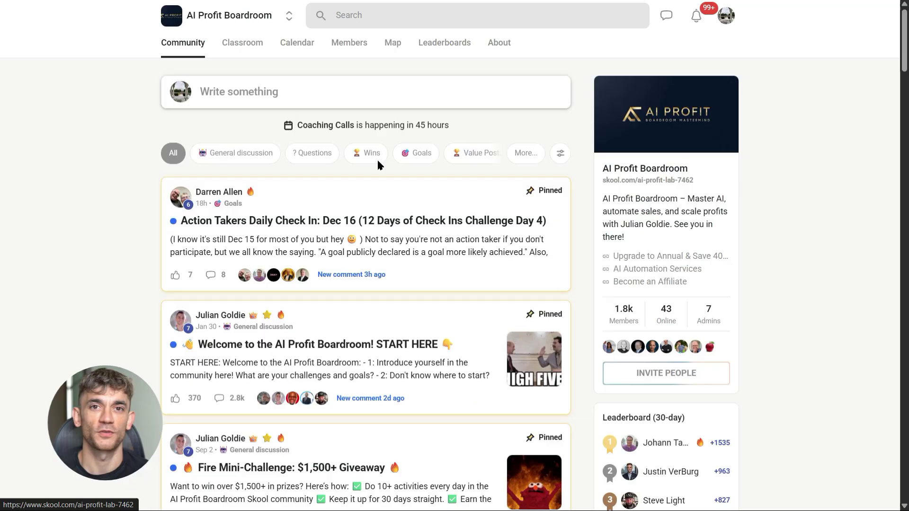
{"action": "scroll", "coordinate": [578, 275], "scroll_direction": "down", "scroll_amount": 9}
{"action": "scroll", "coordinate": [578, 274], "scroll_direction": "up", "scroll_amount": 3}
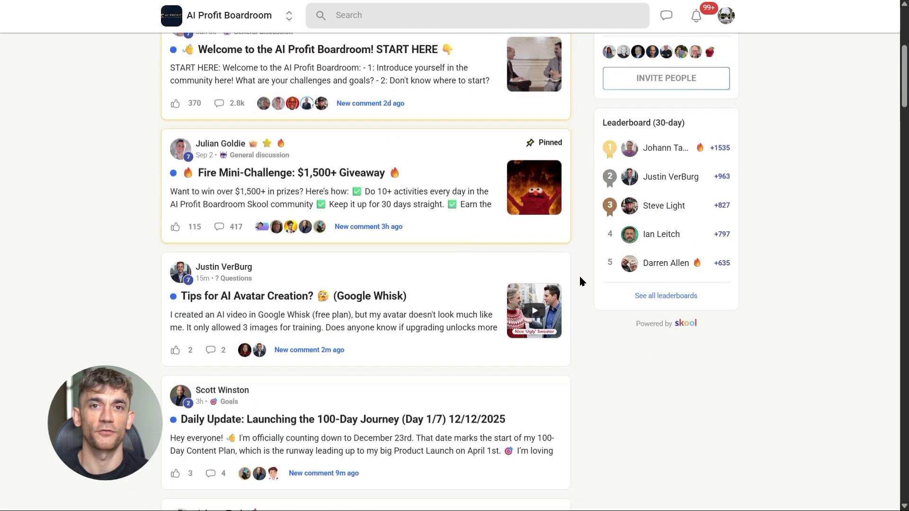
{"action": "scroll", "coordinate": [582, 281], "scroll_direction": "up", "scroll_amount": 6}
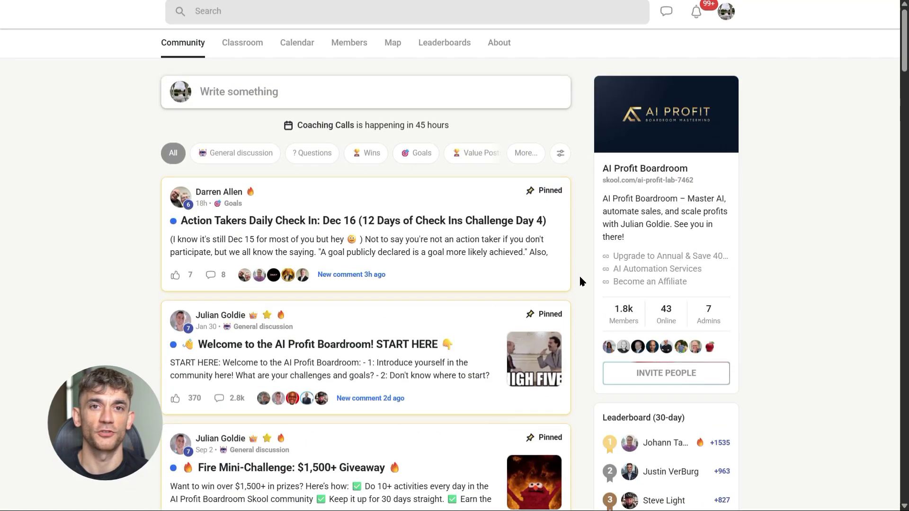
{"action": "left_click", "coordinate": [257, 50]}
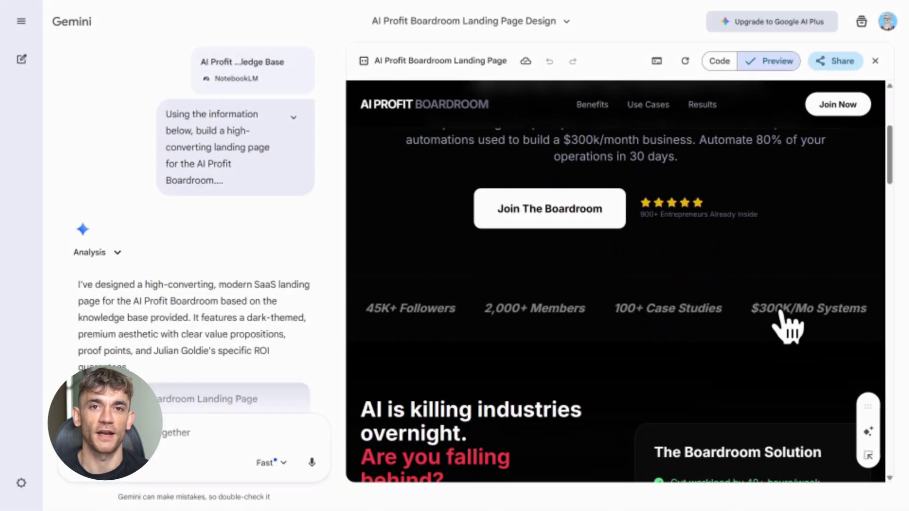
{"action": "scroll", "coordinate": [767, 314], "scroll_direction": "down", "scroll_amount": 4}
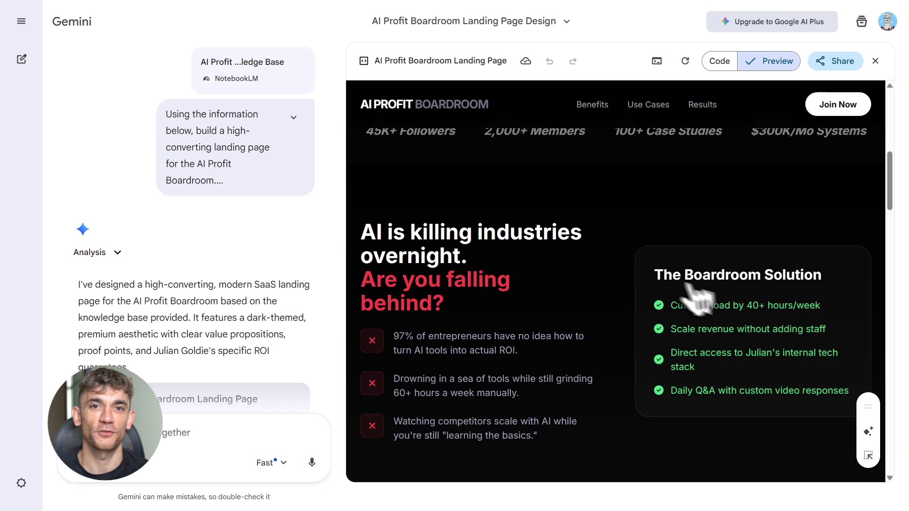
{"action": "left_click_drag", "start_coordinate": [655, 273], "coordinate": [814, 271]}
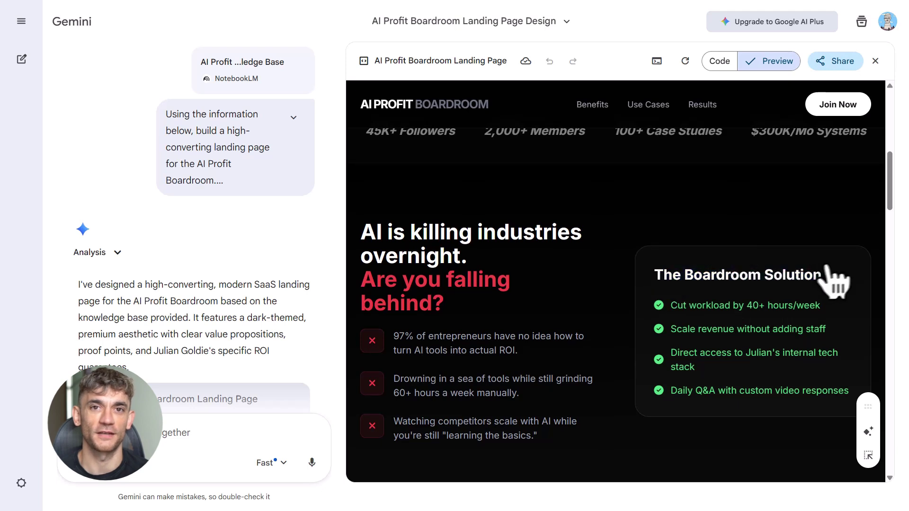
{"action": "scroll", "coordinate": [827, 273], "scroll_direction": "down", "scroll_amount": 5}
{"action": "left_click_drag", "start_coordinate": [458, 332], "coordinate": [748, 337]}
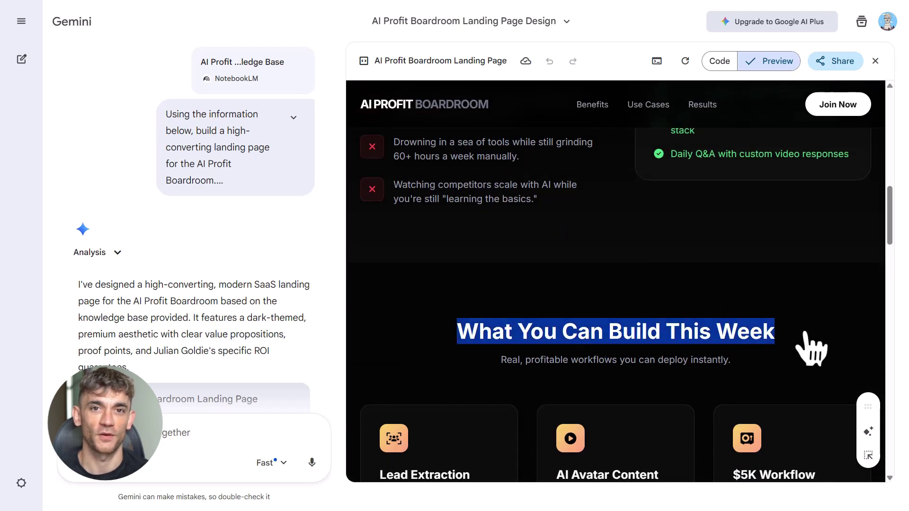
{"action": "left_click", "coordinate": [798, 336]}
{"action": "left_click_drag", "start_coordinate": [500, 359], "coordinate": [683, 361]}
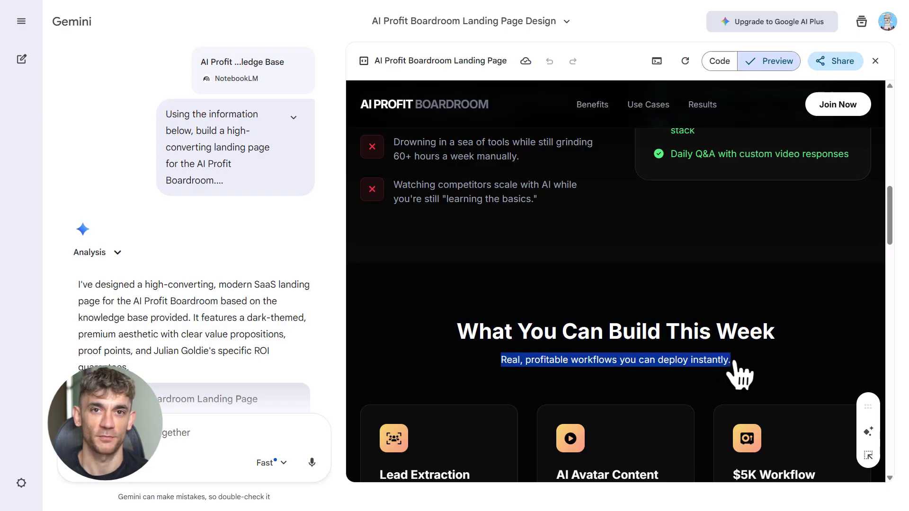
{"action": "scroll", "coordinate": [723, 362], "scroll_direction": "down", "scroll_amount": 4}
{"action": "left_click_drag", "start_coordinate": [381, 305], "coordinate": [486, 306]}
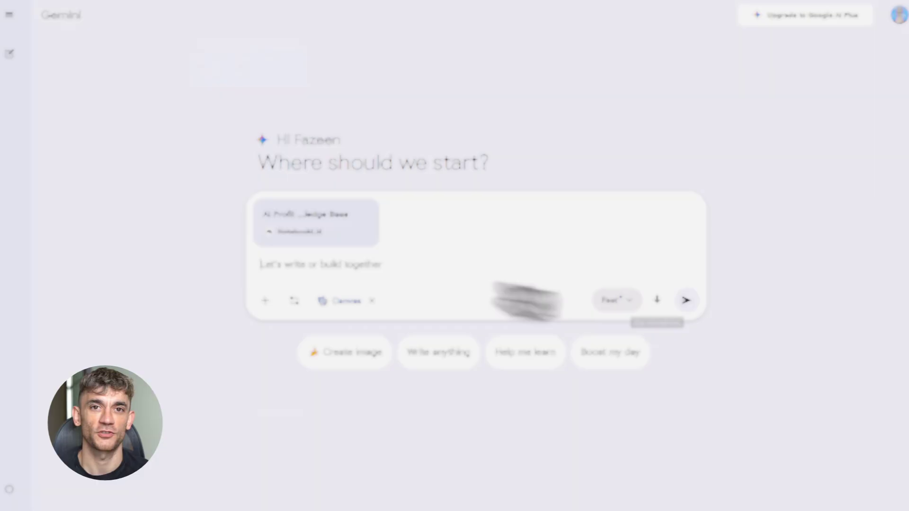
Paste the time-savings calculator prompt and send it to Gemini
{"action": "key", "text": "ctrl+v"}
{"action": "scroll", "coordinate": [322, 262], "scroll_direction": "up", "scroll_amount": 5}
{"action": "left_click", "coordinate": [681, 342]}
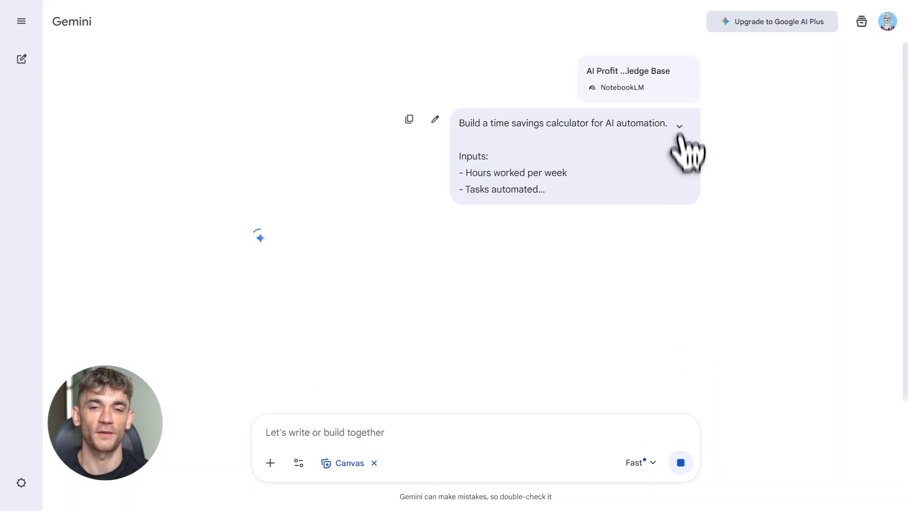
Expand the sent prompt and review its request lines, including Hours worked per week and Tasks automated
{"action": "left_click_drag", "start_coordinate": [460, 124], "coordinate": [239, 214]}
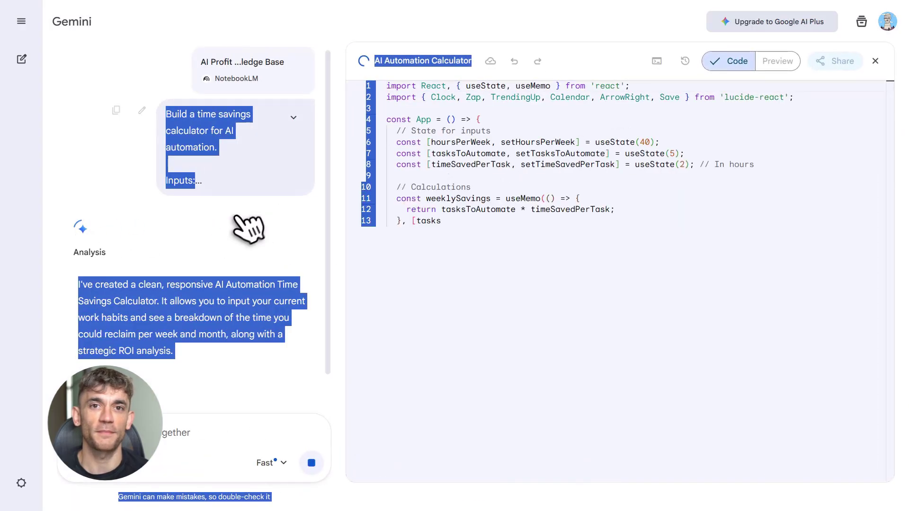
{"action": "left_click", "coordinate": [294, 126]}
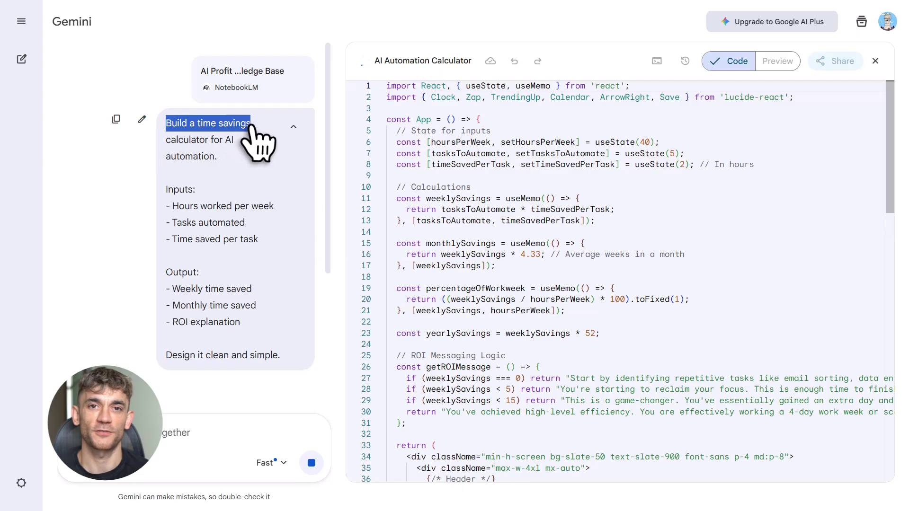
{"action": "left_click_drag", "start_coordinate": [166, 140], "coordinate": [233, 140]}
{"action": "left_click_drag", "start_coordinate": [165, 157], "coordinate": [217, 156]}
{"action": "left_click_drag", "start_coordinate": [172, 206], "coordinate": [274, 206]}
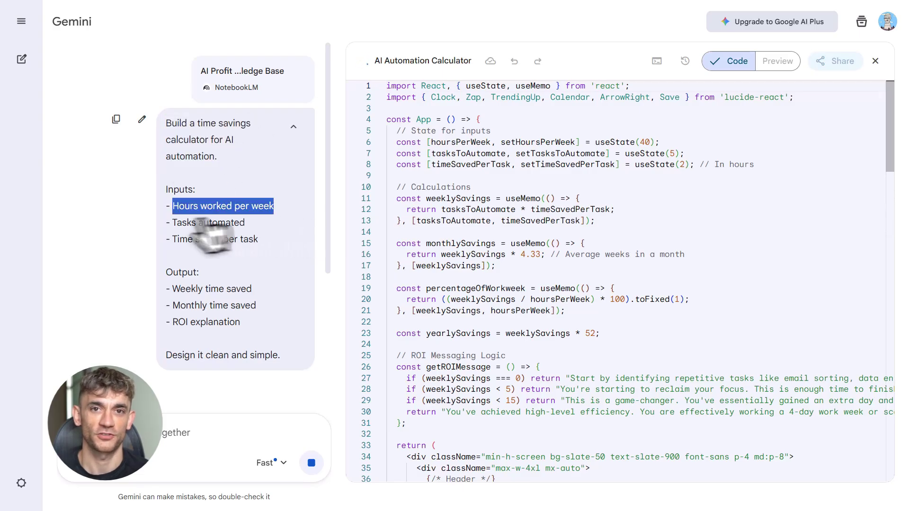
{"action": "left_click_drag", "start_coordinate": [172, 223], "coordinate": [244, 223]}
{"action": "left_click_drag", "start_coordinate": [174, 240], "coordinate": [259, 240]}
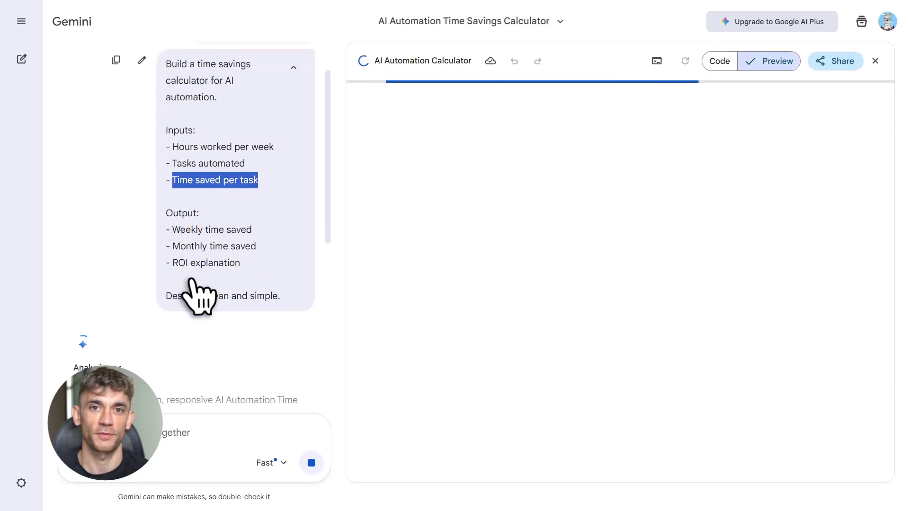
{"action": "left_click_drag", "start_coordinate": [172, 229], "coordinate": [258, 245]}
{"action": "left_click_drag", "start_coordinate": [172, 263], "coordinate": [239, 264]}
{"action": "left_click_drag", "start_coordinate": [167, 296], "coordinate": [280, 297]}
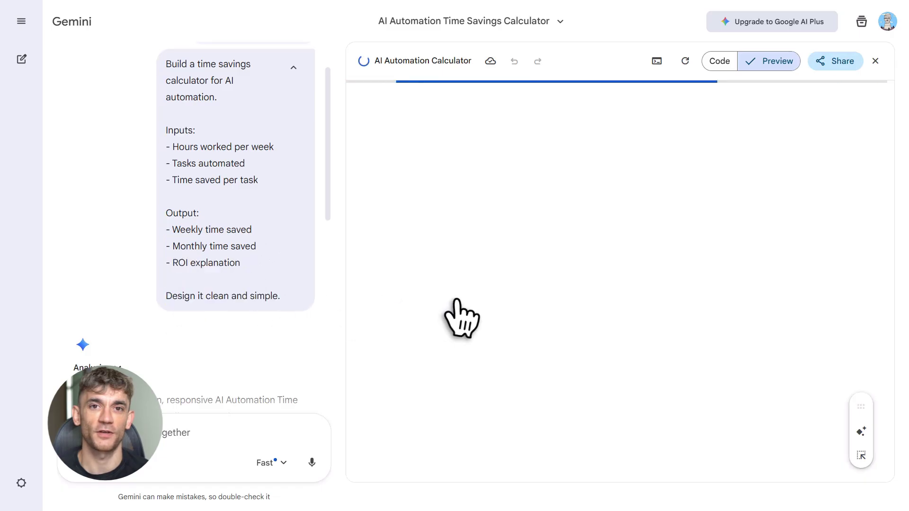
Test the calculator's Canvas sliders, lowering Tasks to Automate from 30 to 7
{"action": "scroll", "coordinate": [464, 317], "scroll_direction": "down", "scroll_amount": 5}
{"action": "scroll", "coordinate": [473, 317], "scroll_direction": "up", "scroll_amount": 6}
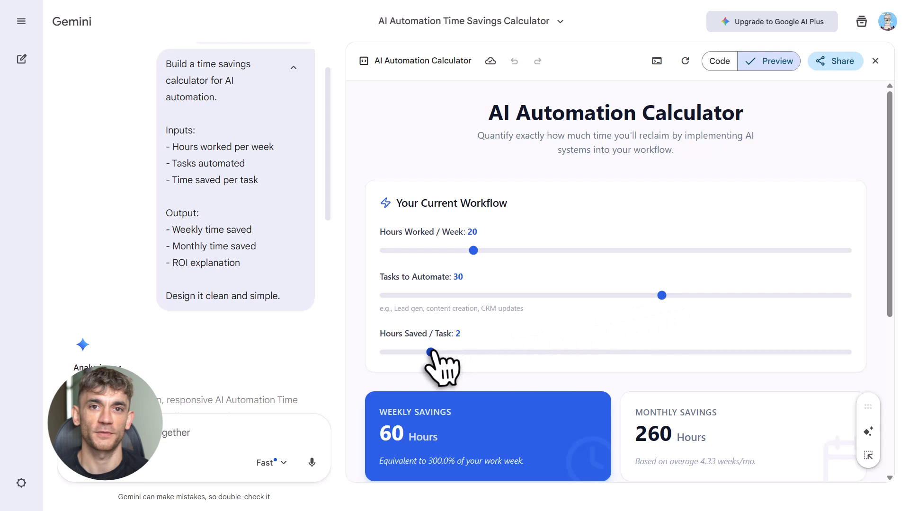
{"action": "left_click_drag", "start_coordinate": [430, 352], "coordinate": [890, 362]}
{"action": "scroll", "coordinate": [885, 354], "scroll_direction": "down", "scroll_amount": 4}
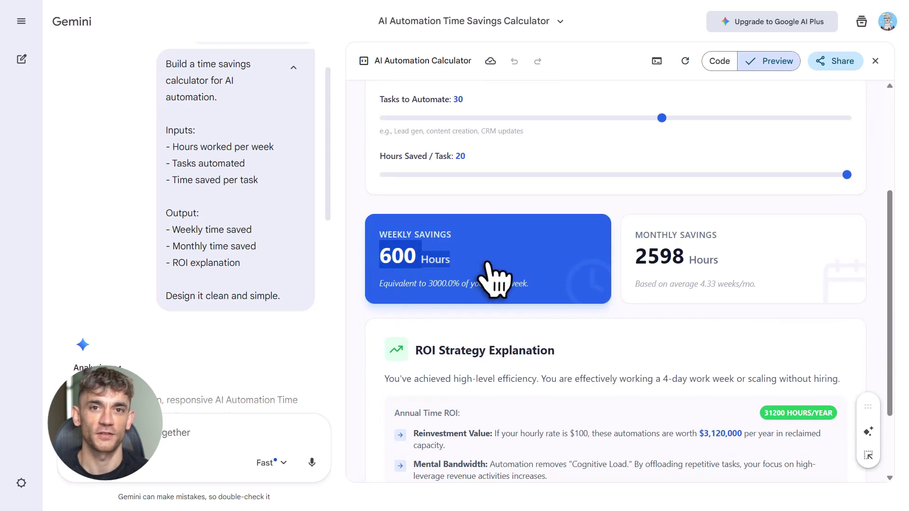
{"action": "scroll", "coordinate": [490, 270], "scroll_direction": "up", "scroll_amount": 4}
{"action": "left_click_drag", "start_coordinate": [705, 353], "coordinate": [407, 353]}
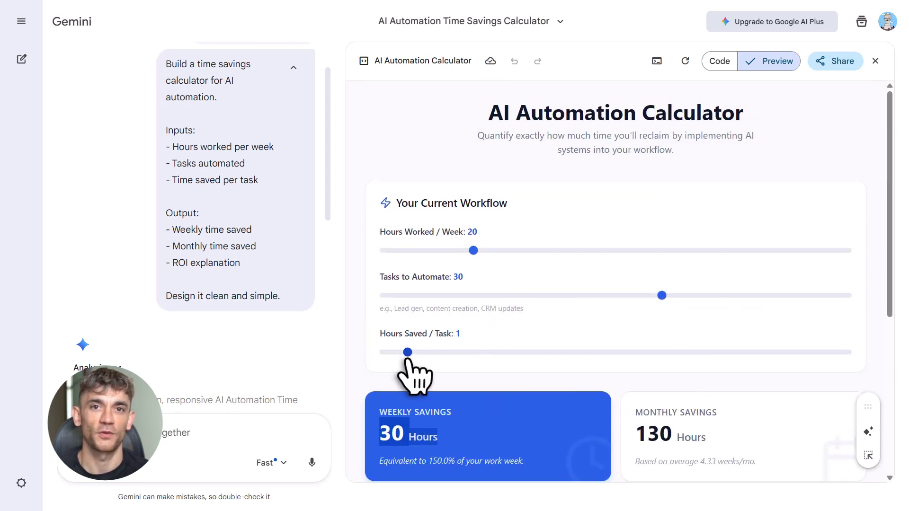
{"action": "left_click_drag", "start_coordinate": [662, 296], "coordinate": [442, 295]}
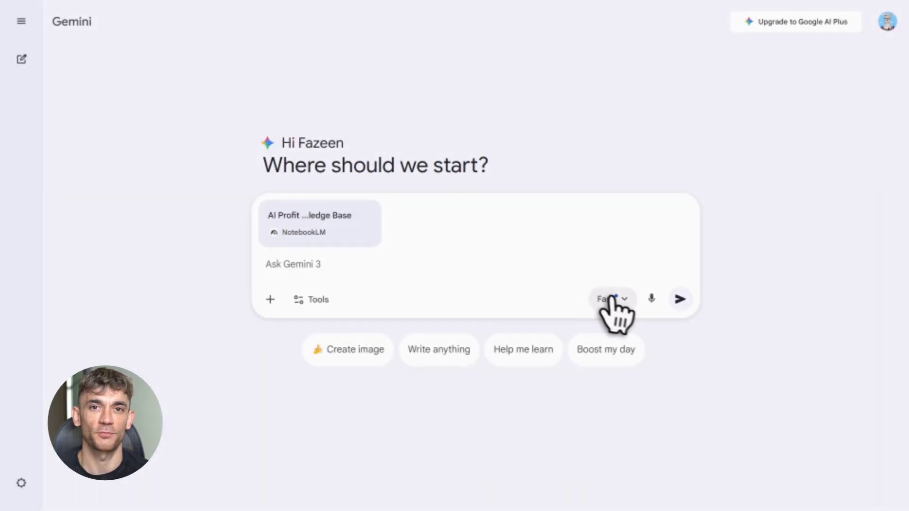
Switch the model from Fast to Pro and paste the calculator prompt into the new chat
{"action": "left_click", "coordinate": [610, 299]}
{"action": "left_click", "coordinate": [610, 417]}
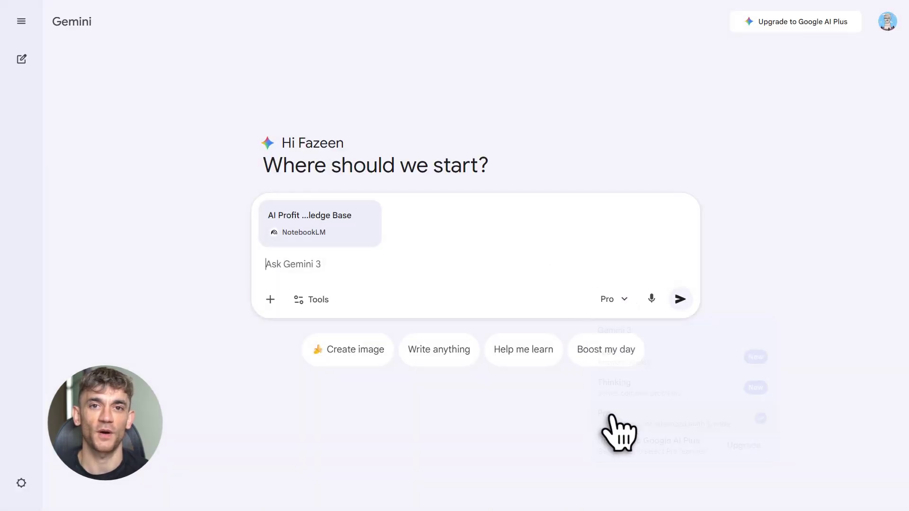
{"action": "key", "text": "ctrl+v"}
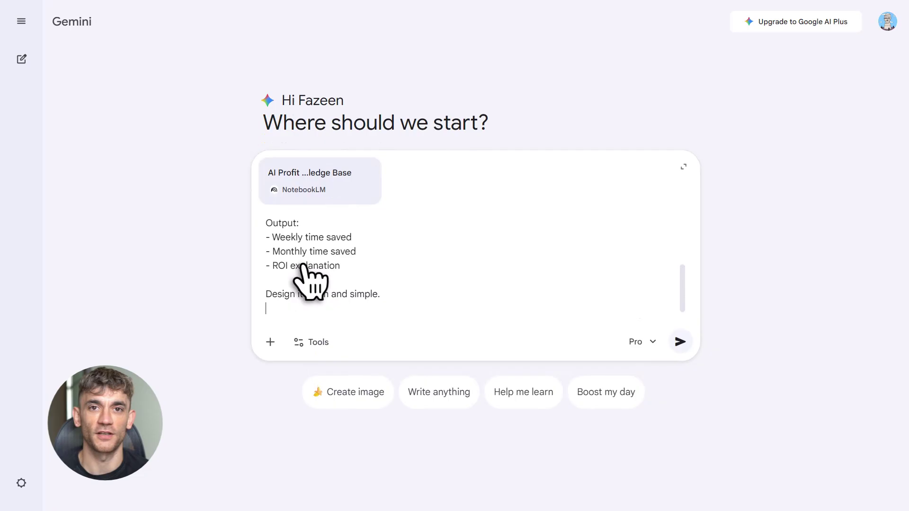
{"action": "scroll", "coordinate": [310, 279], "scroll_direction": "up", "scroll_amount": 5}
{"action": "left_click_drag", "start_coordinate": [266, 223], "coordinate": [479, 232]}
Replace the box text with the data-analysis prompt on trends, growth and engagement, and send it
{"action": "key", "text": "ctrl+v"}
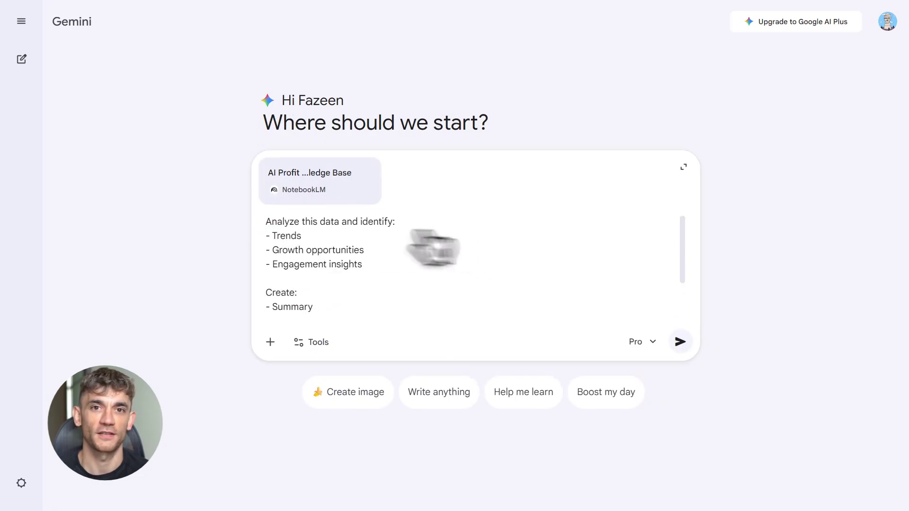
{"action": "left_click_drag", "start_coordinate": [273, 230], "coordinate": [426, 231]}
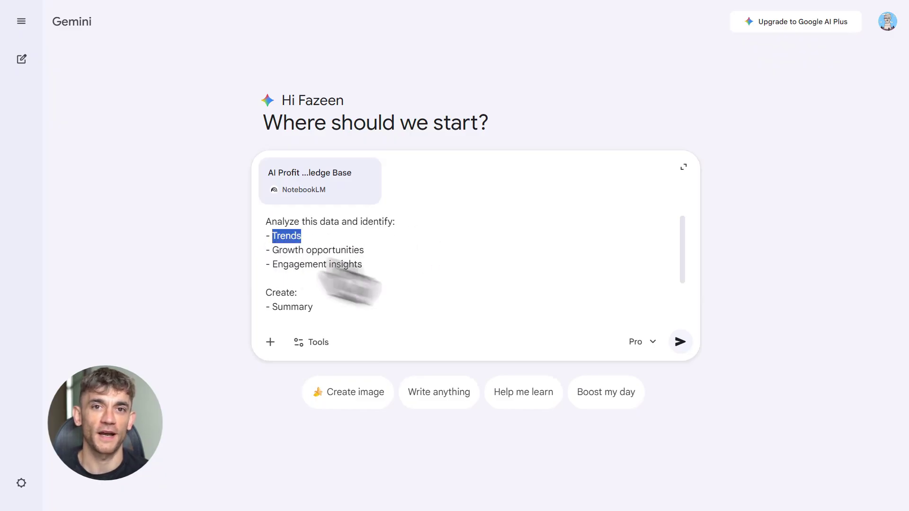
{"action": "left_click", "coordinate": [680, 342]}
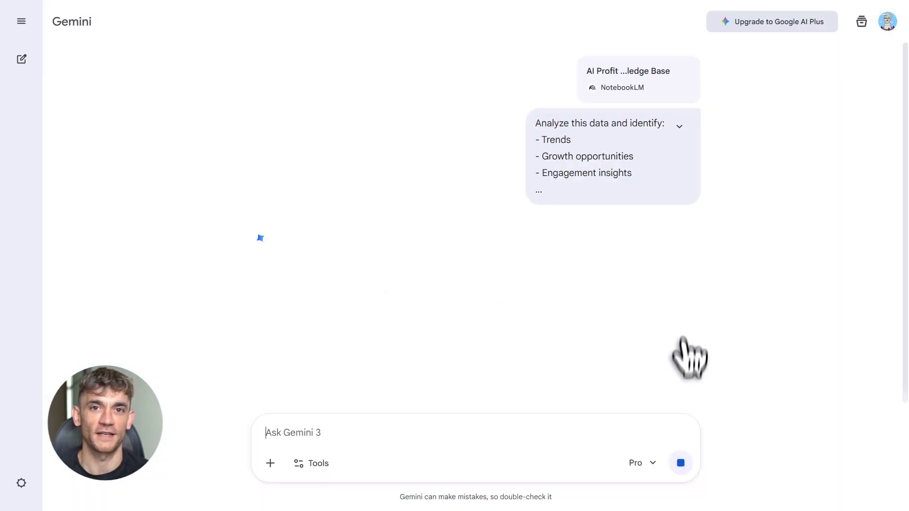
Expand the sent prompt to review its Engagement insights and Summary requests
{"action": "left_click", "coordinate": [680, 127]}
{"action": "left_click_drag", "start_coordinate": [543, 175], "coordinate": [677, 175]}
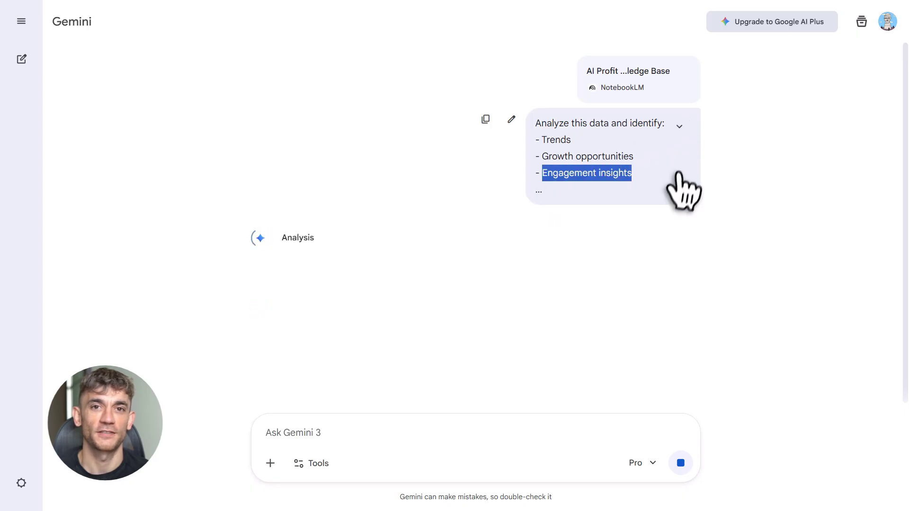
{"action": "left_click", "coordinate": [681, 125]}
{"action": "left_click_drag", "start_coordinate": [547, 221], "coordinate": [667, 270]}
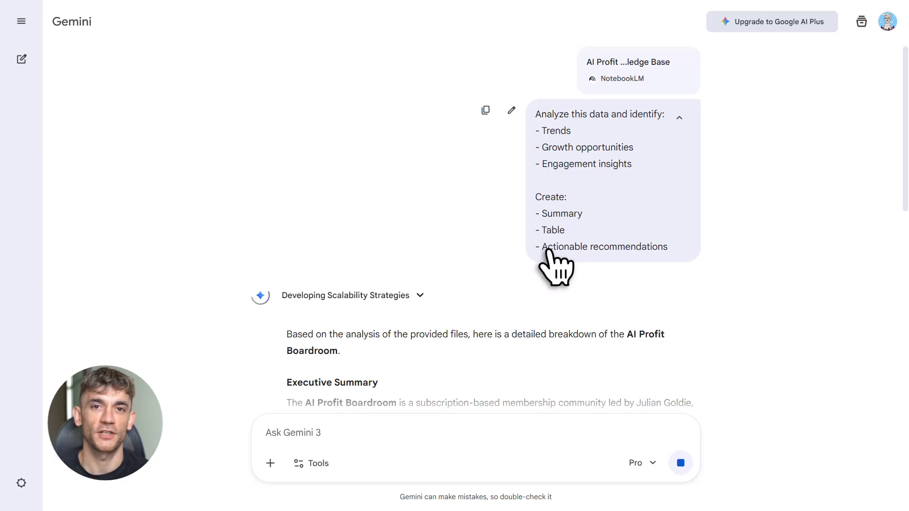
Scroll through Gemini's analysis of trends, growth opportunities and recommendations
{"action": "scroll", "coordinate": [556, 249], "scroll_direction": "down", "scroll_amount": 4}
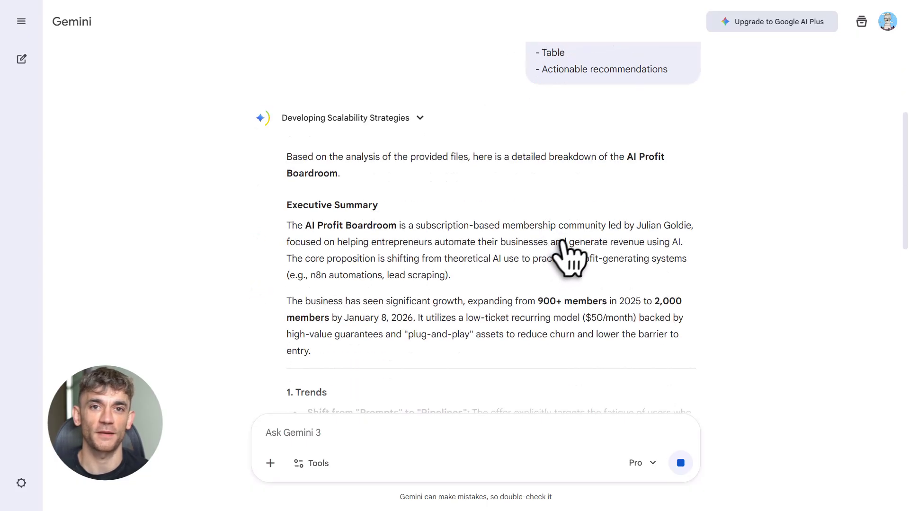
{"action": "scroll", "coordinate": [573, 256], "scroll_direction": "down", "scroll_amount": 12}
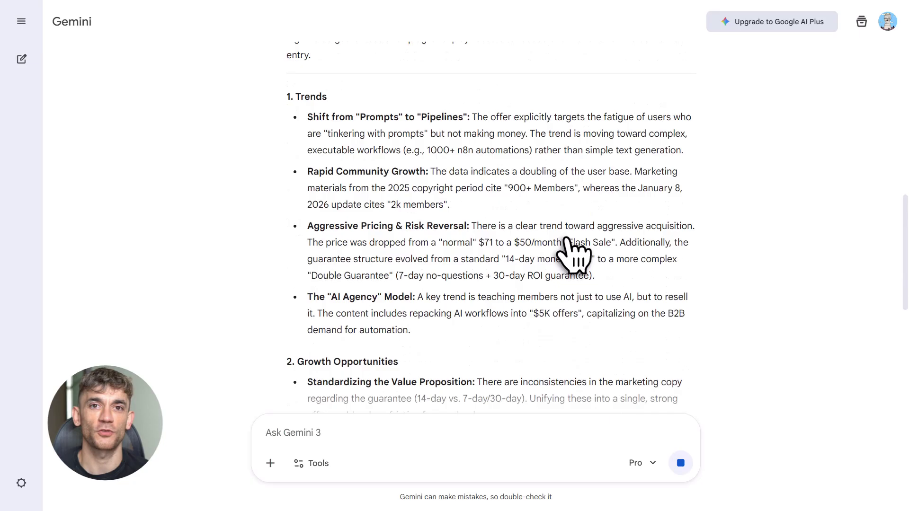
{"action": "scroll", "coordinate": [573, 256], "scroll_direction": "down", "scroll_amount": 4}
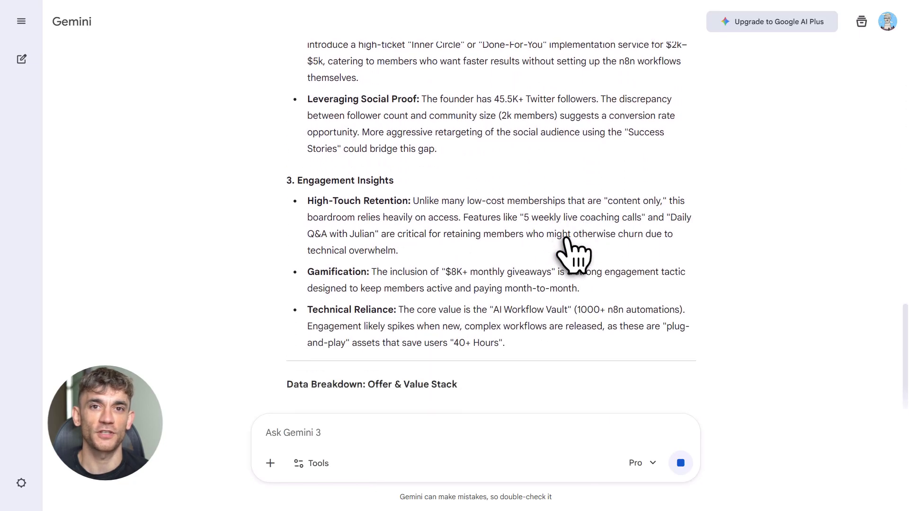
{"action": "scroll", "coordinate": [568, 240], "scroll_direction": "down", "scroll_amount": 6}
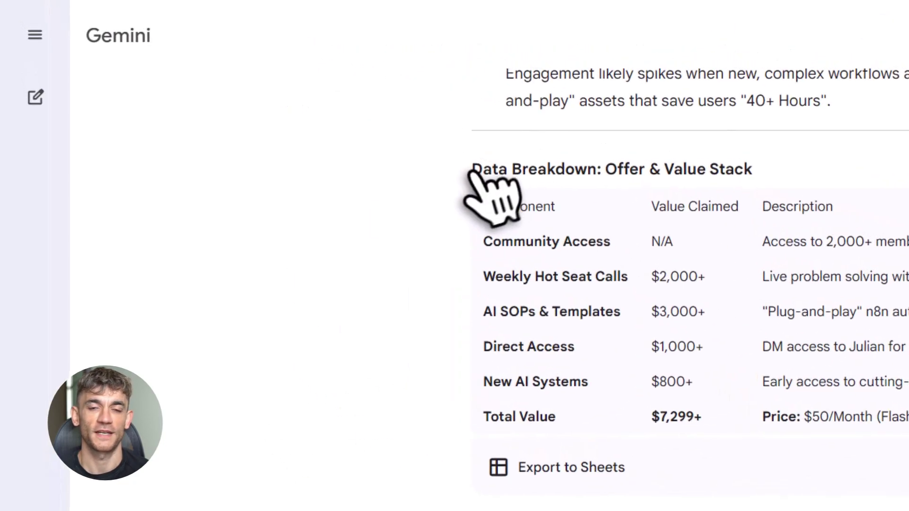
{"action": "left_click_drag", "start_coordinate": [473, 171], "coordinate": [774, 159]}
{"action": "left_click", "coordinate": [797, 166]}
{"action": "scroll", "coordinate": [809, 199], "scroll_direction": "down", "scroll_amount": 8}
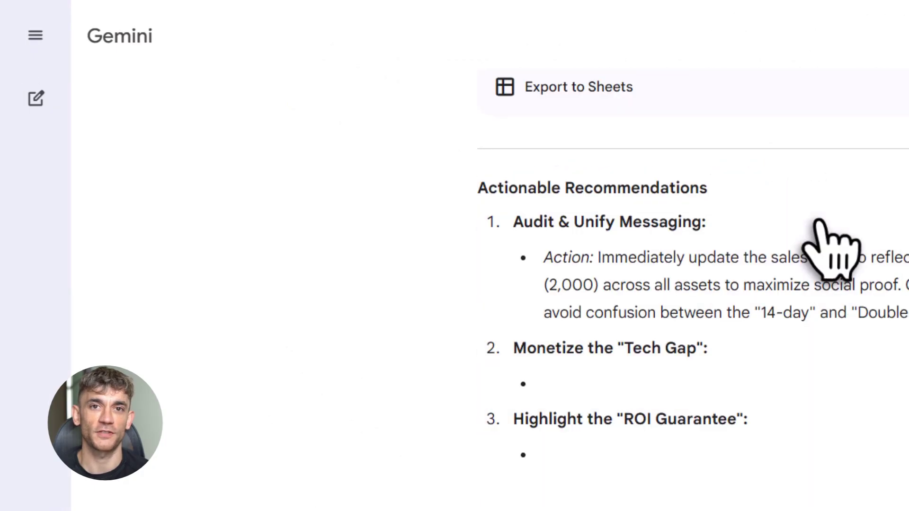
{"action": "scroll", "coordinate": [811, 220], "scroll_direction": "up", "scroll_amount": 5}
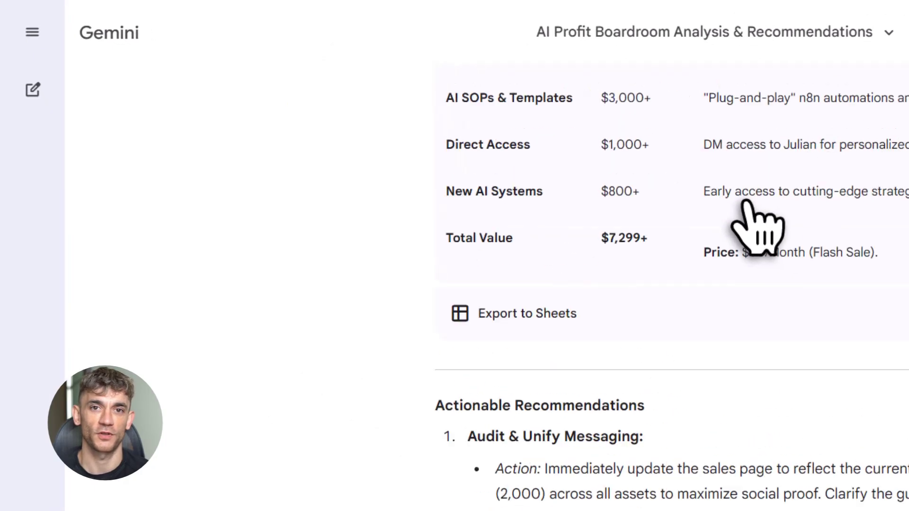
{"action": "scroll", "coordinate": [738, 196], "scroll_direction": "down", "scroll_amount": 4}
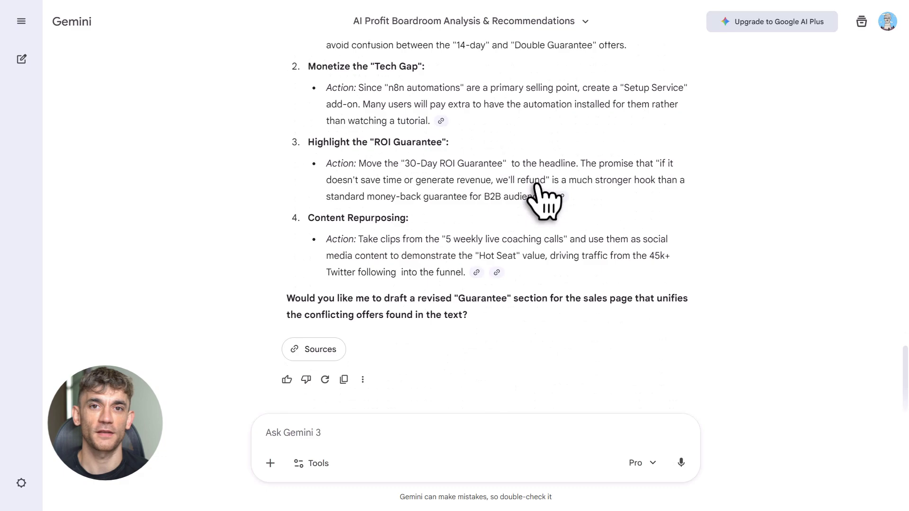
{"action": "scroll", "coordinate": [539, 194], "scroll_direction": "up", "scroll_amount": 15}
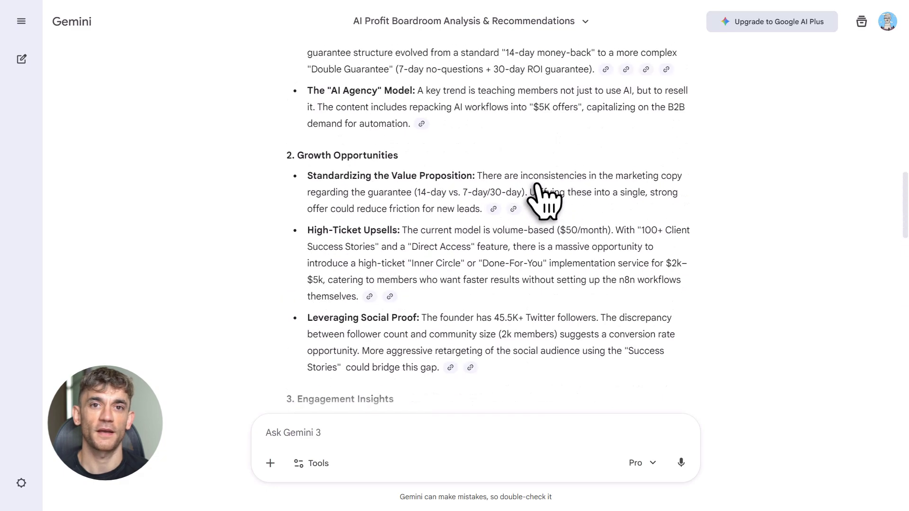
{"action": "scroll", "coordinate": [542, 199], "scroll_direction": "up", "scroll_amount": 10}
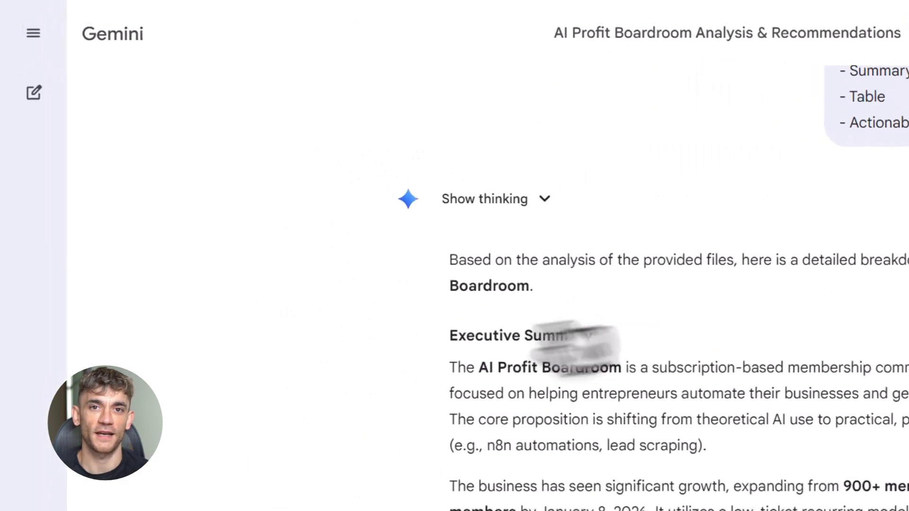
Highlight the Executive Summary and the 900+ to 2,000 members growth figures
{"action": "triple_click", "coordinate": [612, 330]}
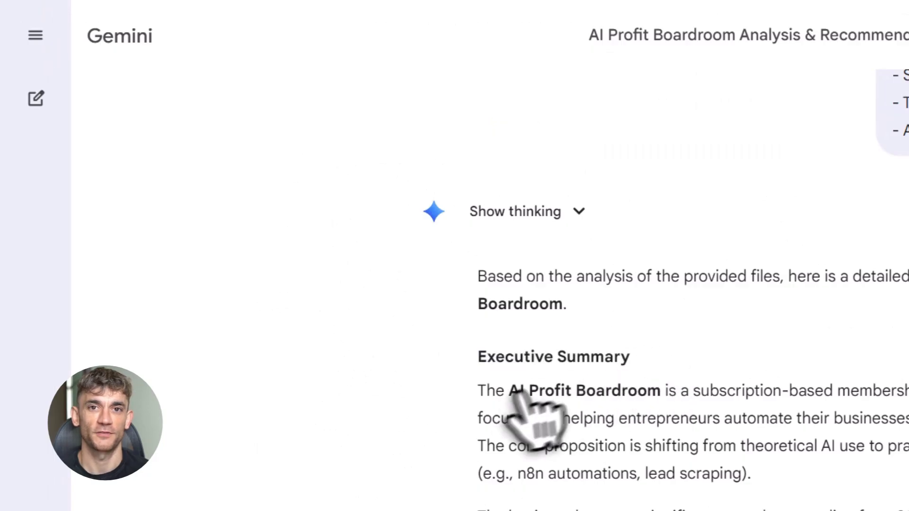
{"action": "left_click_drag", "start_coordinate": [510, 391], "coordinate": [660, 392]}
{"action": "left_click", "coordinate": [660, 393]}
{"action": "scroll", "coordinate": [660, 393], "scroll_direction": "down", "scroll_amount": 5}
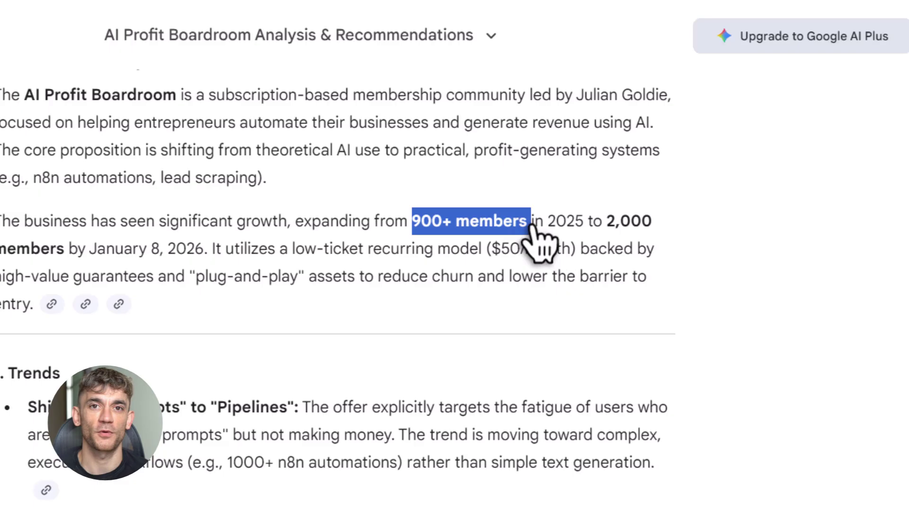
{"action": "left_click_drag", "start_coordinate": [538, 221], "coordinate": [28, 255]}
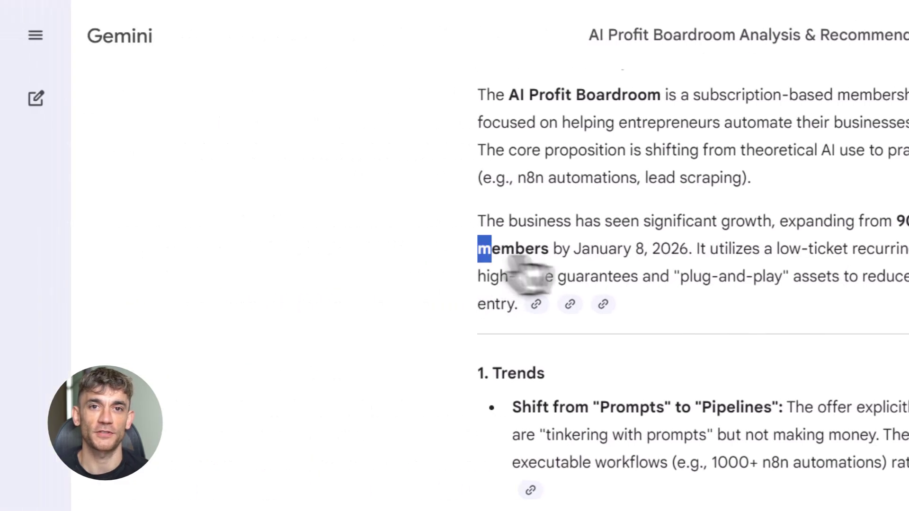
{"action": "left_click_drag", "start_coordinate": [515, 263], "coordinate": [703, 253]}
{"action": "left_click", "coordinate": [805, 395]}
{"action": "scroll", "coordinate": [810, 396], "scroll_direction": "down", "scroll_amount": 20}
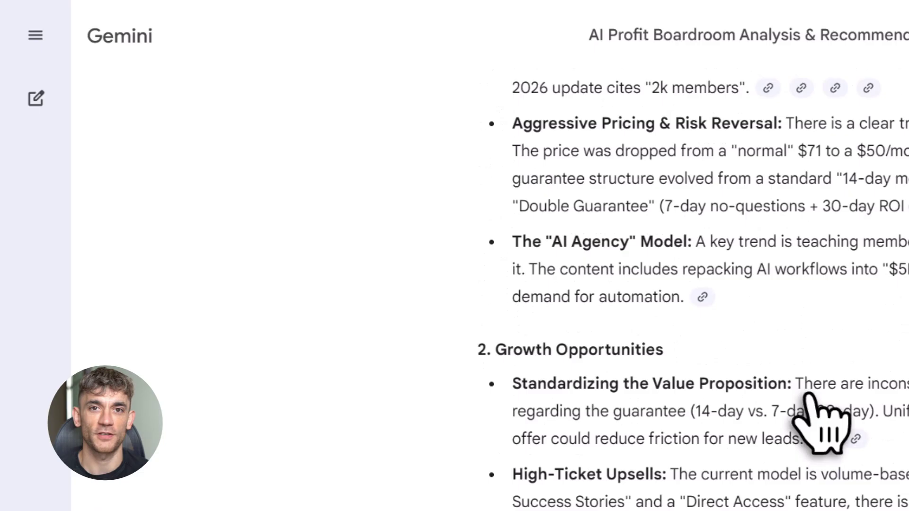
{"action": "scroll", "coordinate": [810, 393], "scroll_direction": "down", "scroll_amount": 2}
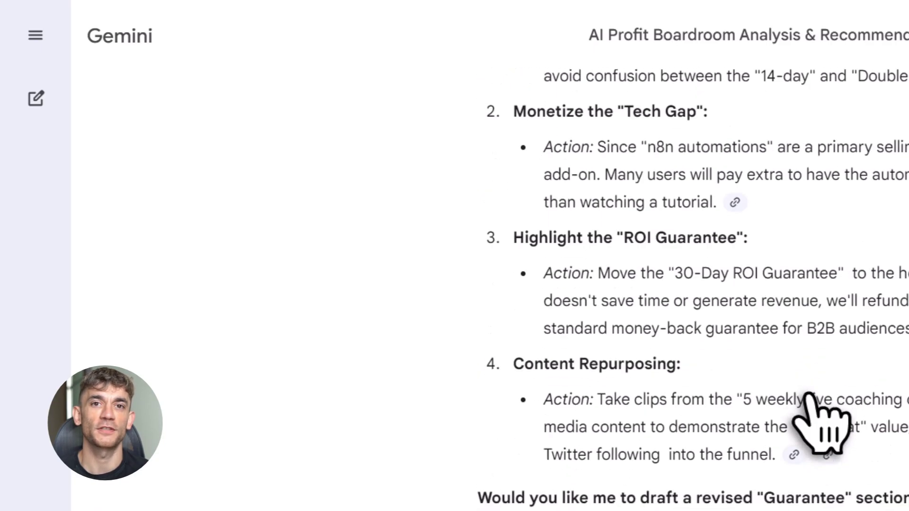
{"action": "left_click_drag", "start_coordinate": [510, 237], "coordinate": [749, 260]}
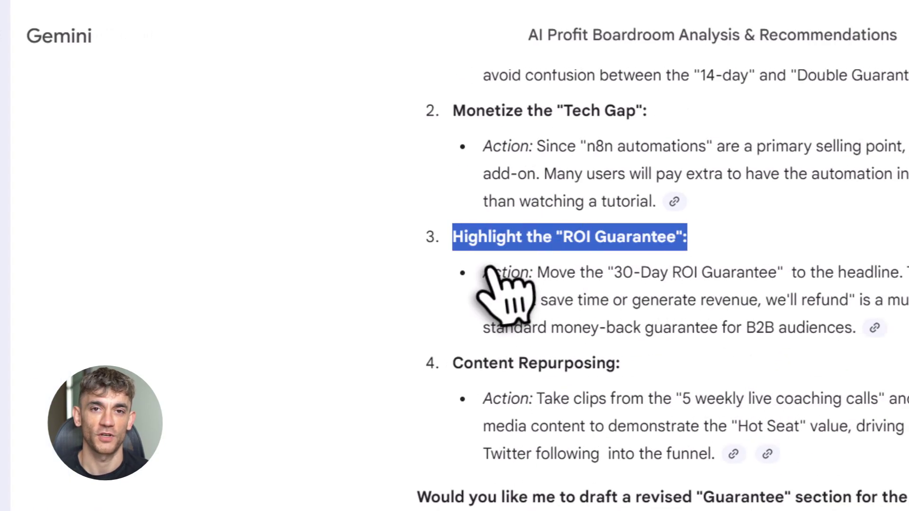
{"action": "left_click_drag", "start_coordinate": [559, 243], "coordinate": [908, 360]}
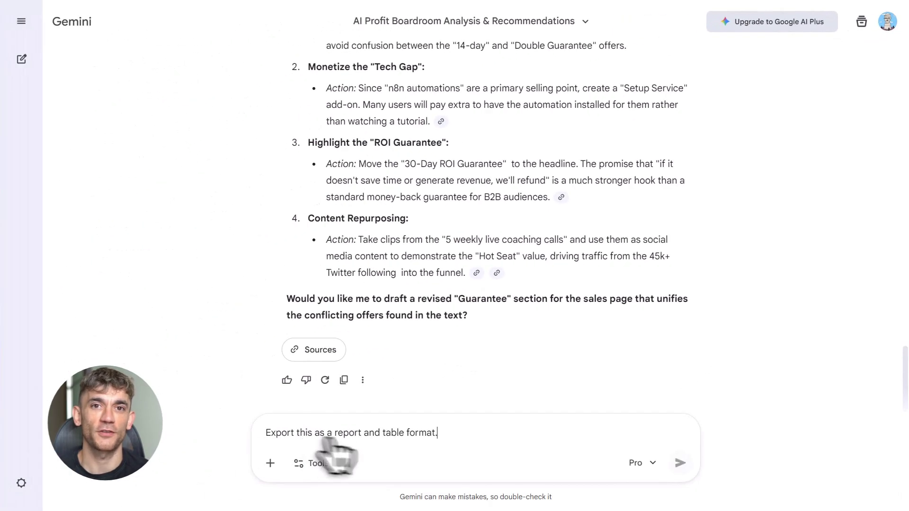
Send the request to export the analysis as a report and table format
{"action": "left_click", "coordinate": [680, 463]}
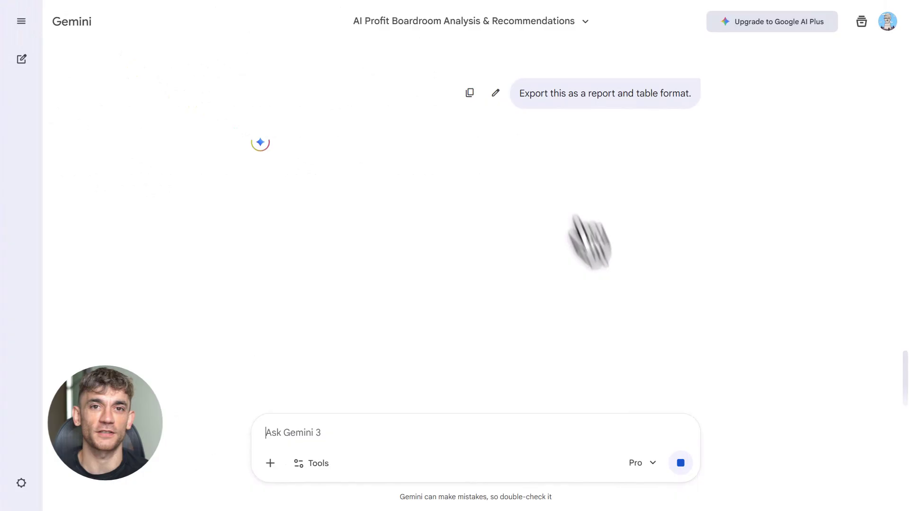
{"action": "left_click_drag", "start_coordinate": [521, 94], "coordinate": [688, 97]}
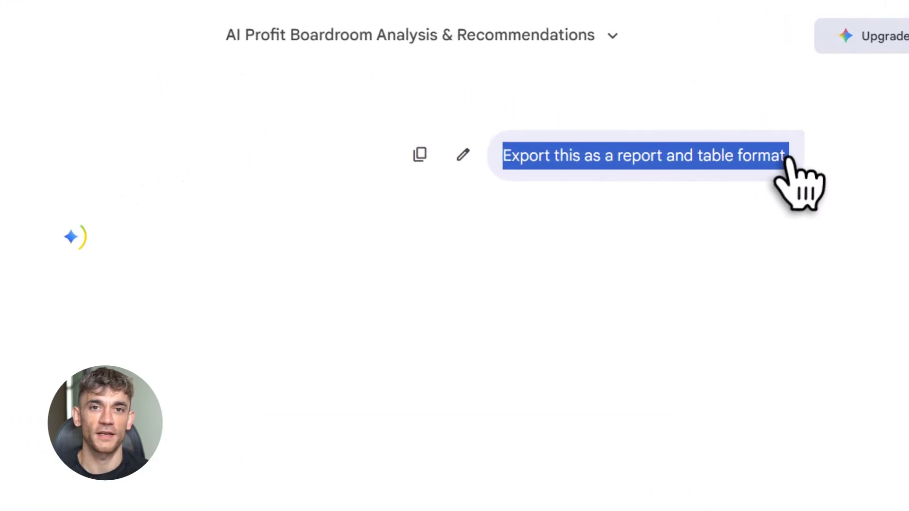
{"action": "left_click", "coordinate": [501, 184]}
{"action": "scroll", "coordinate": [445, 285], "scroll_direction": "down", "scroll_amount": 1}
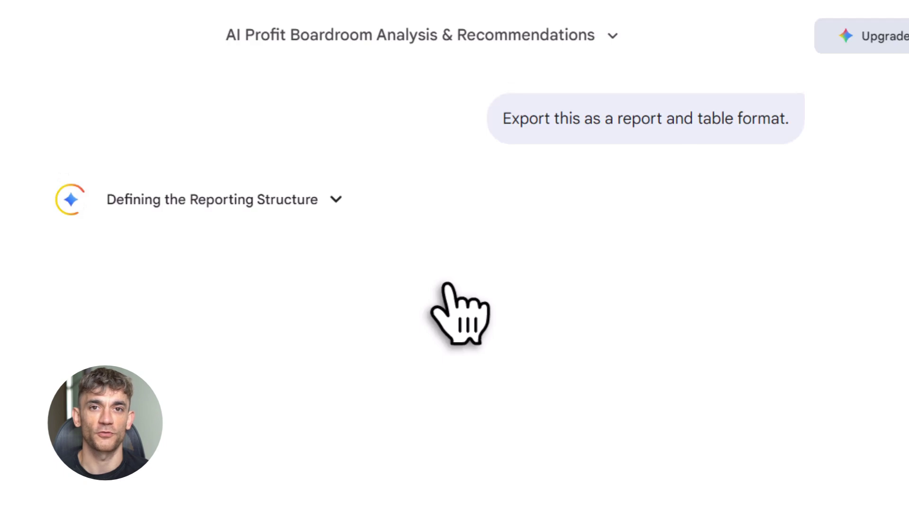
{"action": "scroll", "coordinate": [459, 312], "scroll_direction": "down", "scroll_amount": 15}
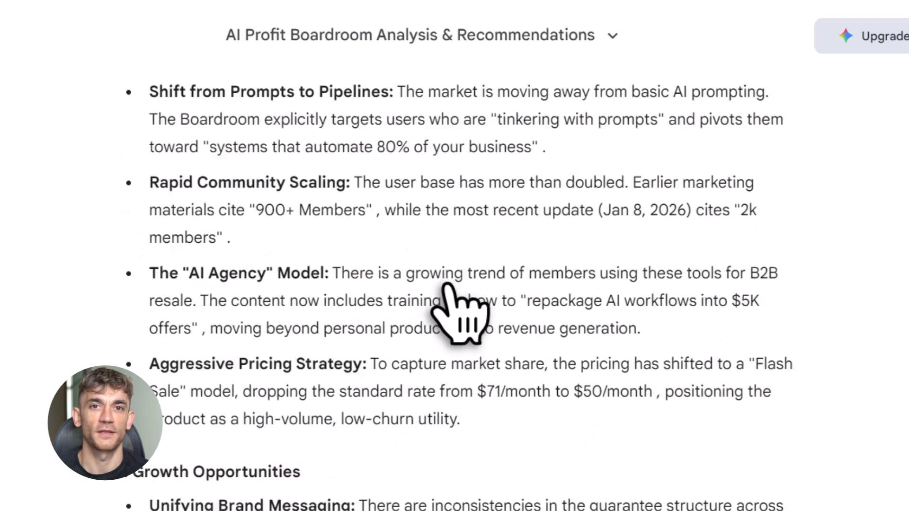
{"action": "scroll", "coordinate": [457, 284], "scroll_direction": "down", "scroll_amount": 13}
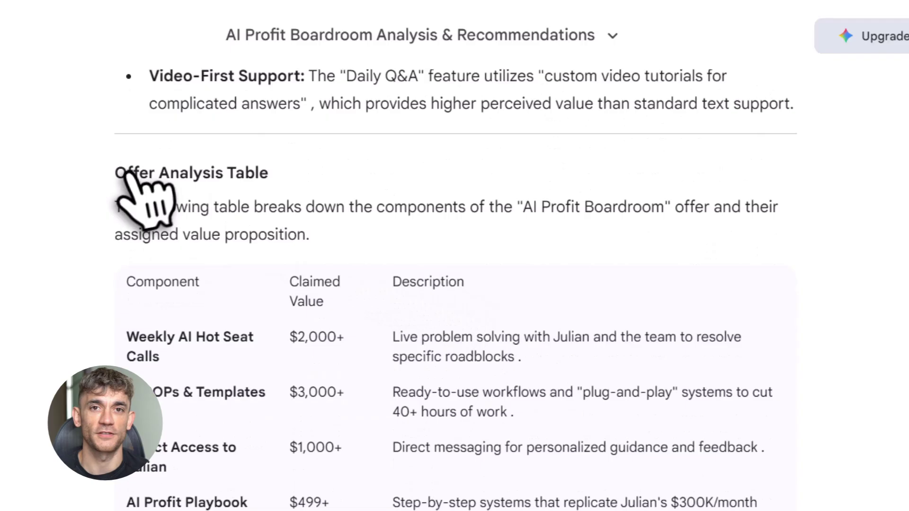
Review the Offer Analysis Table, the Monetize the Workflow Vault recommendation and the report title
{"action": "left_click_drag", "start_coordinate": [126, 173], "coordinate": [314, 182]}
{"action": "left_click", "coordinate": [314, 189]}
{"action": "scroll", "coordinate": [265, 228], "scroll_direction": "down", "scroll_amount": 11}
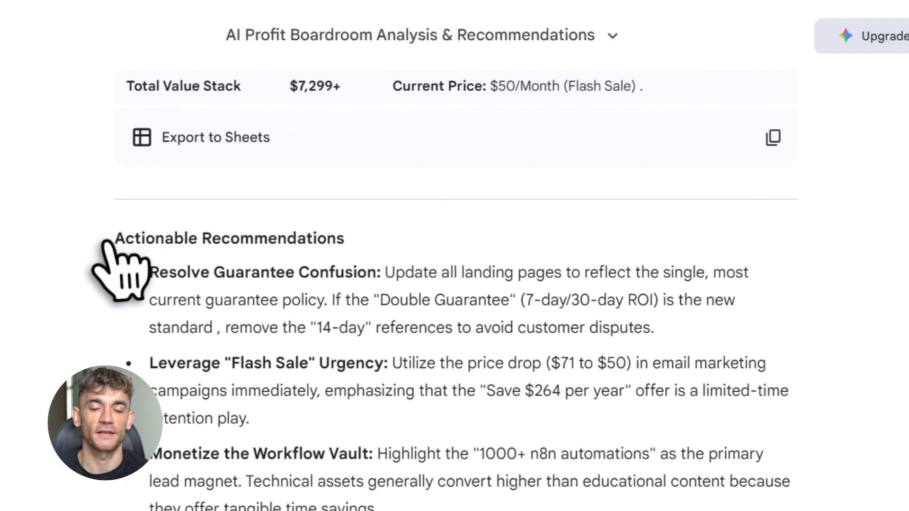
{"action": "left_click_drag", "start_coordinate": [102, 239], "coordinate": [493, 264]}
{"action": "left_click", "coordinate": [494, 264]}
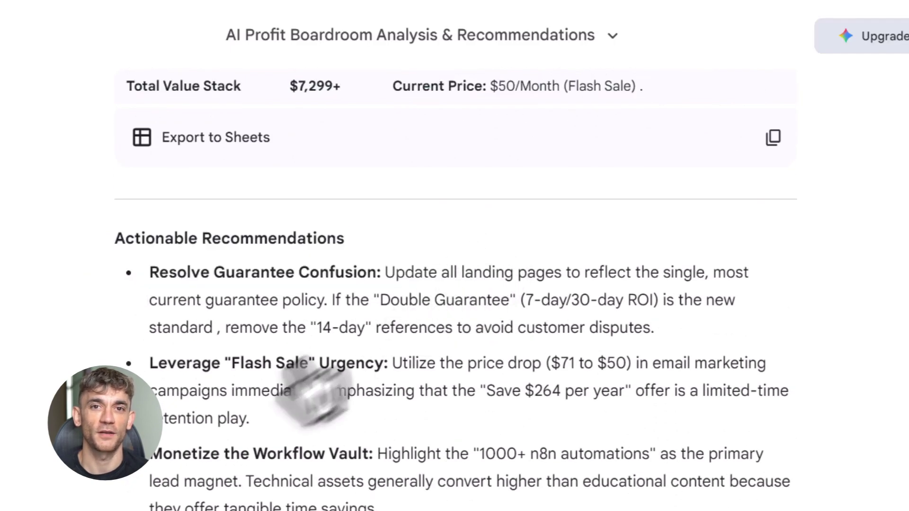
{"action": "left_click_drag", "start_coordinate": [151, 454], "coordinate": [369, 461]}
{"action": "left_click", "coordinate": [369, 461]}
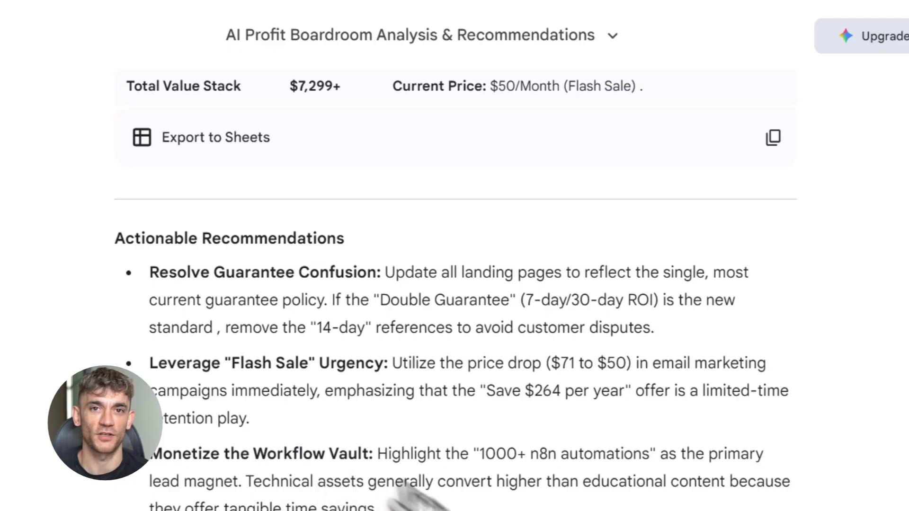
{"action": "scroll", "coordinate": [474, 425], "scroll_direction": "up", "scroll_amount": 20}
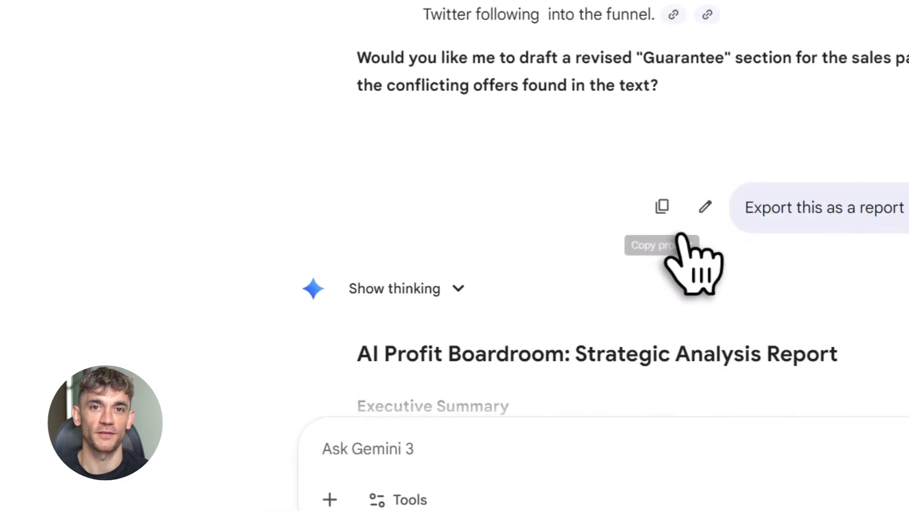
{"action": "triple_click", "coordinate": [791, 219]}
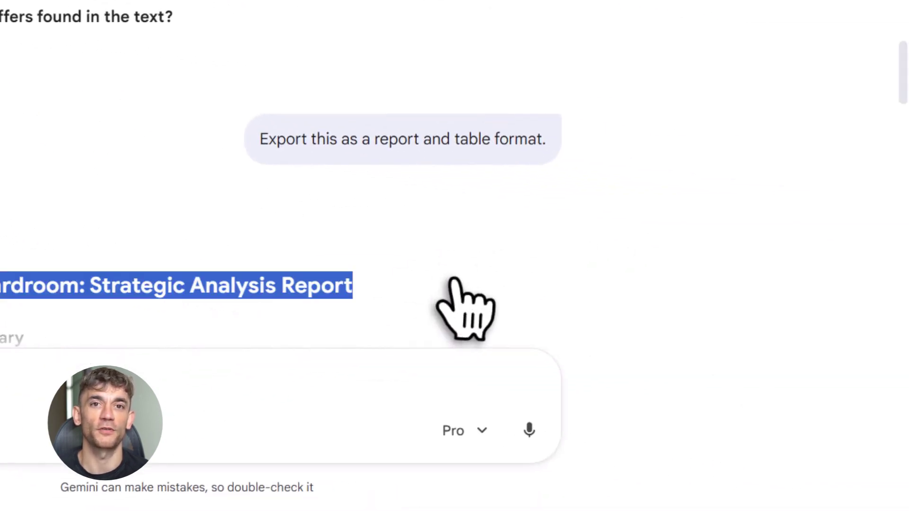
{"action": "scroll", "coordinate": [335, 146], "scroll_direction": "down", "scroll_amount": 10}
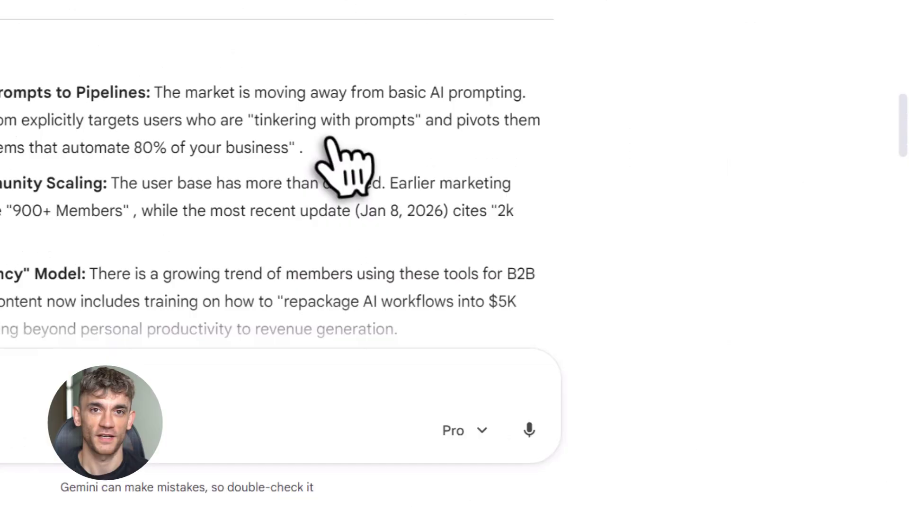
{"action": "scroll", "coordinate": [175, 130], "scroll_direction": "down", "scroll_amount": 10}
{"action": "scroll", "coordinate": [184, 152], "scroll_direction": "down", "scroll_amount": 10}
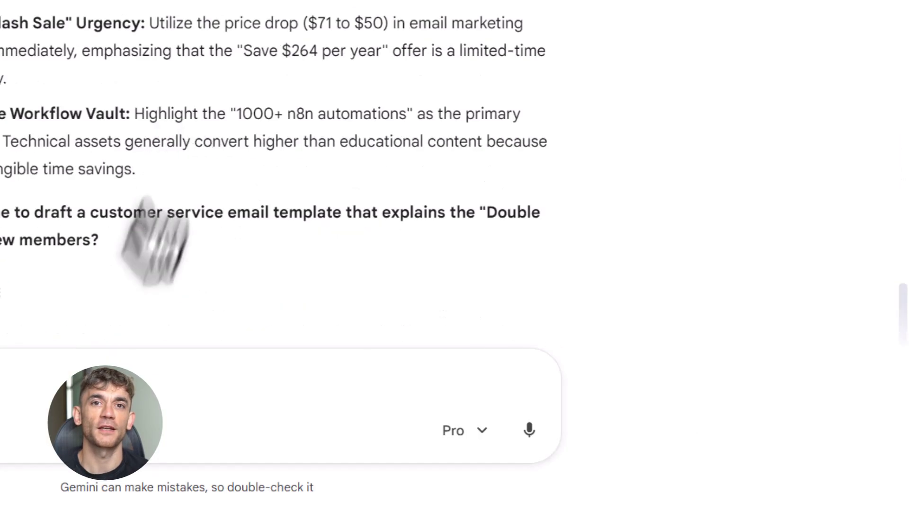
Send the prompt requesting LinkedIn posts, Twitter threads and 1 YouTube script in matching tone
{"action": "key", "text": "ctrl+v"}
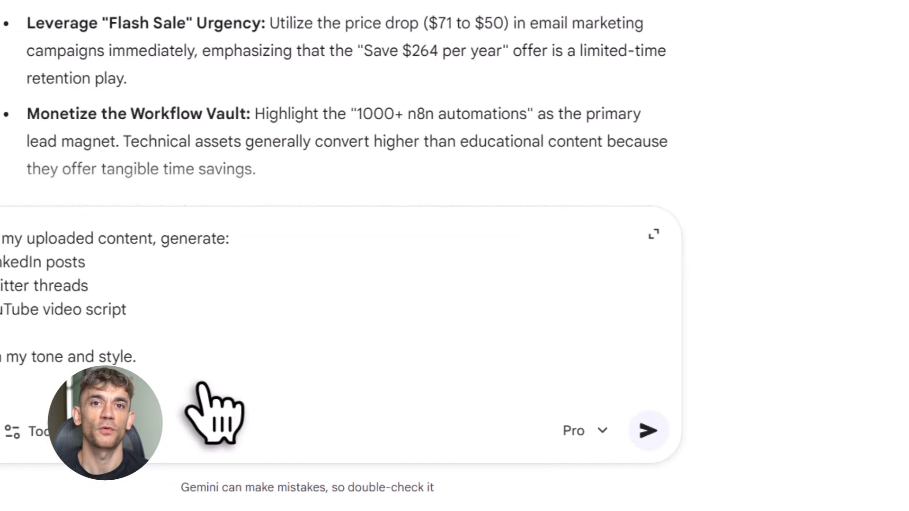
{"action": "left_click_drag", "start_coordinate": [0, 261], "coordinate": [20, 238]}
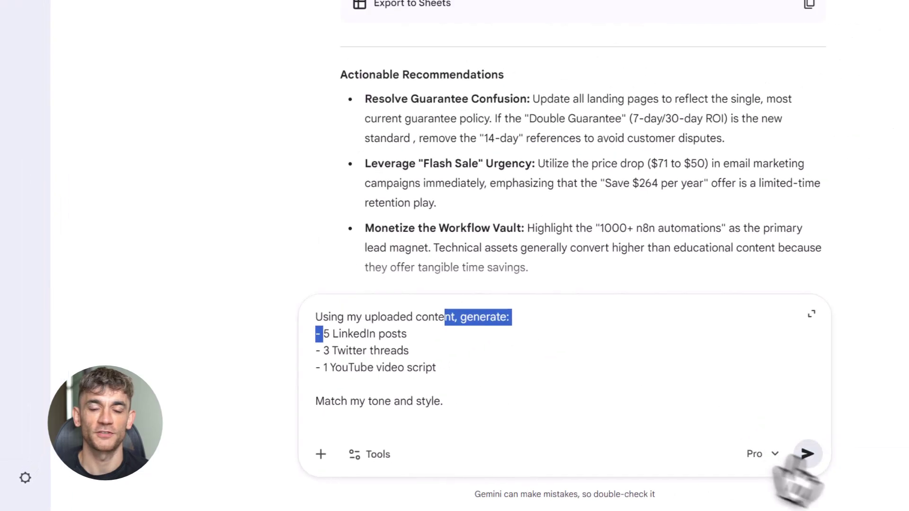
{"action": "left_click", "coordinate": [808, 454]}
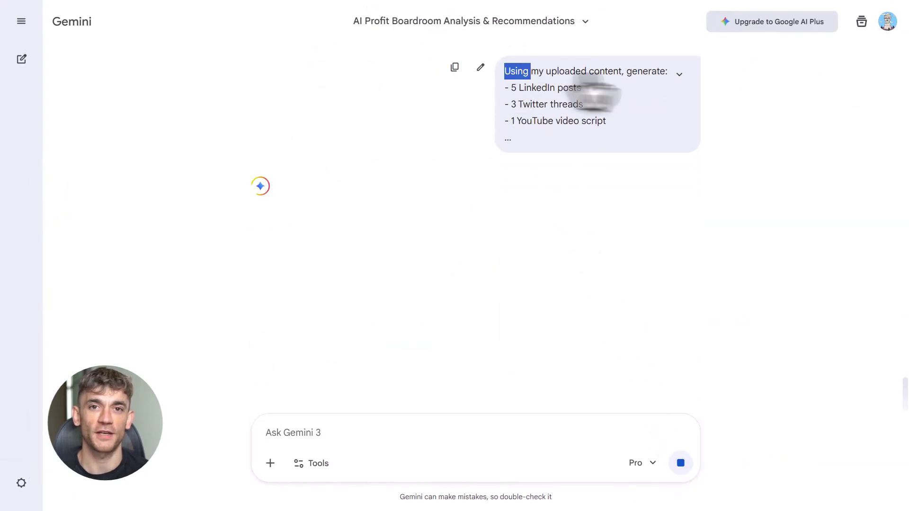
{"action": "left_click_drag", "start_coordinate": [591, 85], "coordinate": [597, 156]}
{"action": "left_click", "coordinate": [509, 95]}
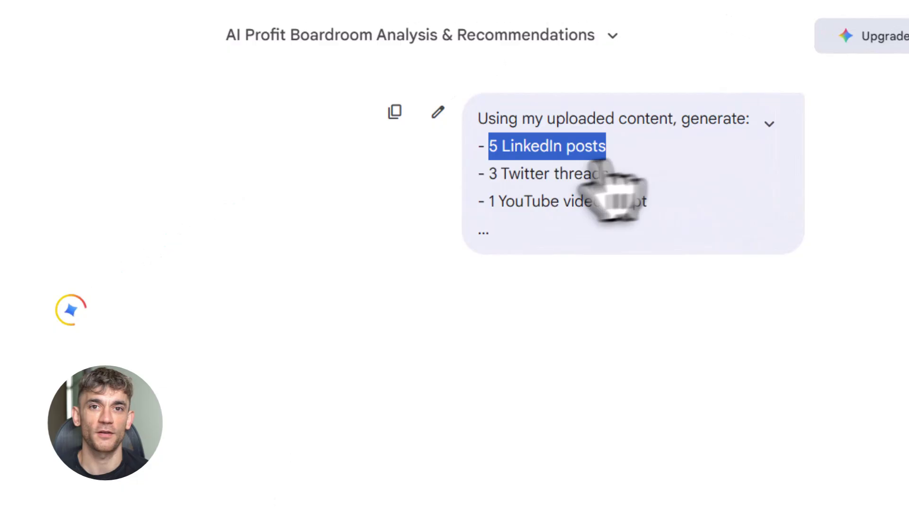
{"action": "left_click_drag", "start_coordinate": [492, 174], "coordinate": [610, 182]}
{"action": "left_click_drag", "start_coordinate": [489, 201], "coordinate": [696, 205]}
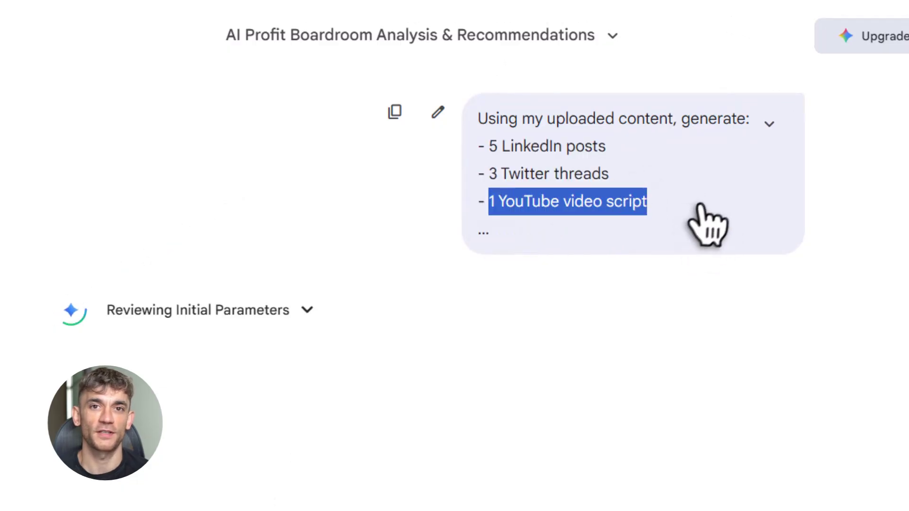
{"action": "left_click", "coordinate": [767, 123]}
{"action": "left_click_drag", "start_coordinate": [479, 257], "coordinate": [766, 260]}
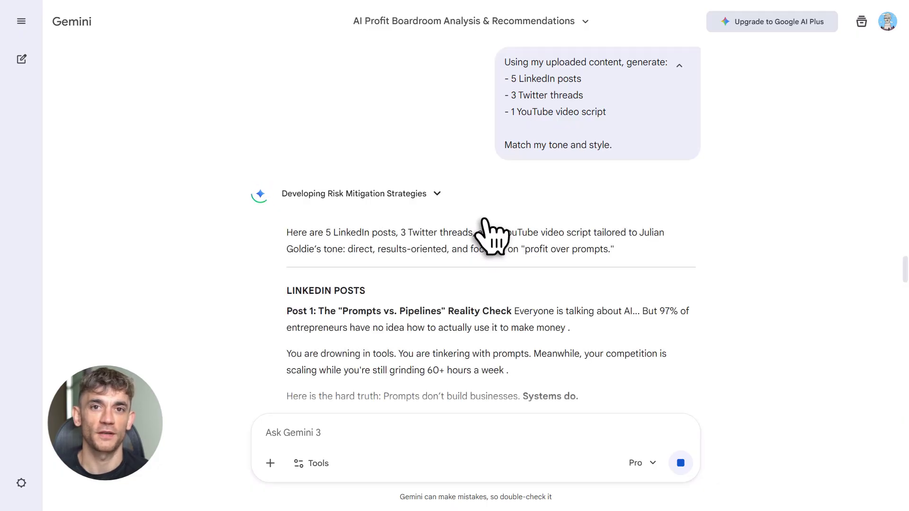
Review LinkedIn Post 1, including its 'Systems do.' line
{"action": "scroll", "coordinate": [466, 272], "scroll_direction": "down", "scroll_amount": 4}
{"action": "left_click_drag", "start_coordinate": [286, 120], "coordinate": [479, 119]}
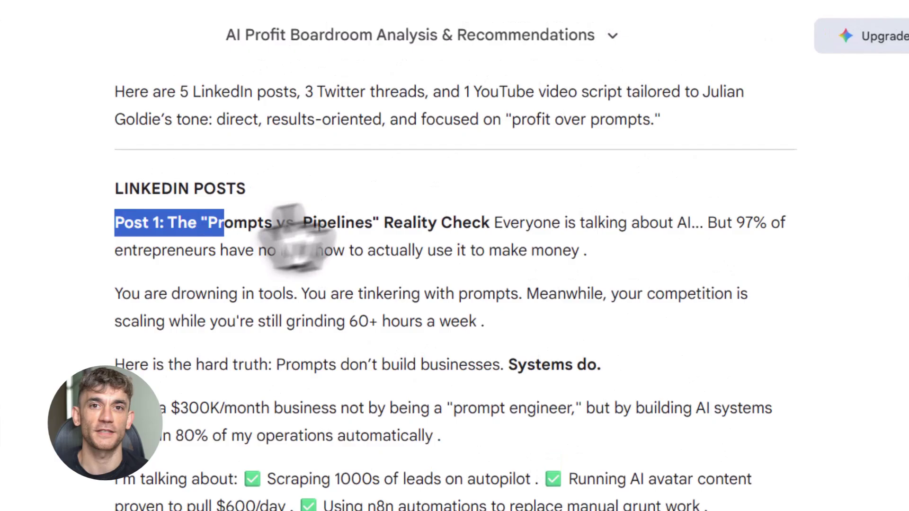
{"action": "left_click_drag", "start_coordinate": [438, 214], "coordinate": [492, 218]}
{"action": "left_click", "coordinate": [492, 222]}
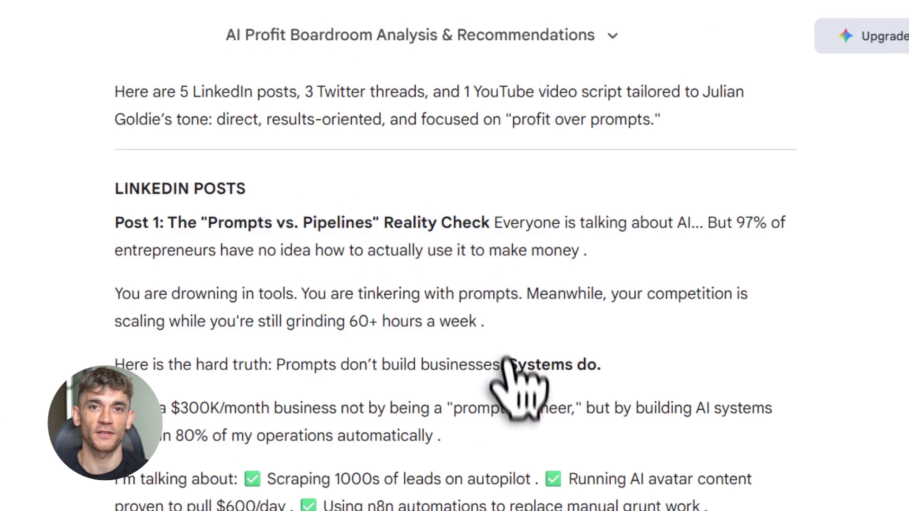
{"action": "triple_click", "coordinate": [514, 373]}
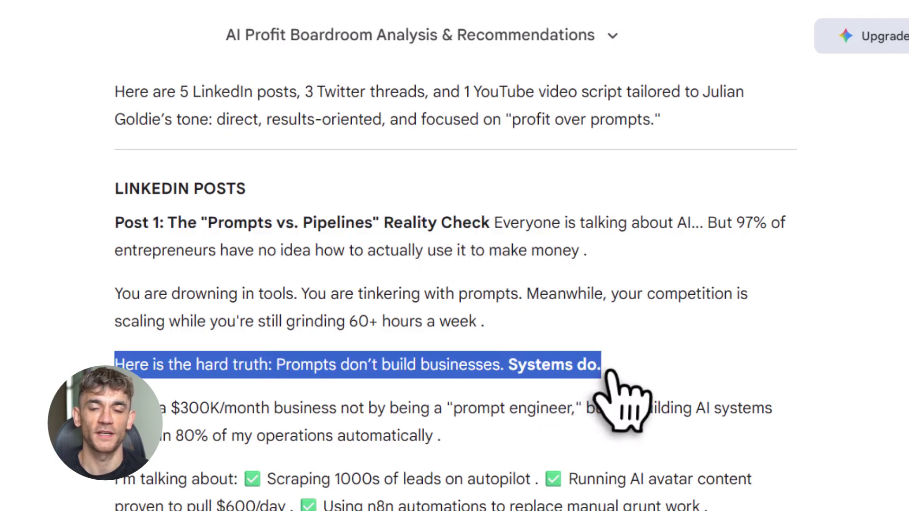
{"action": "middle_click", "coordinate": [430, 495]}
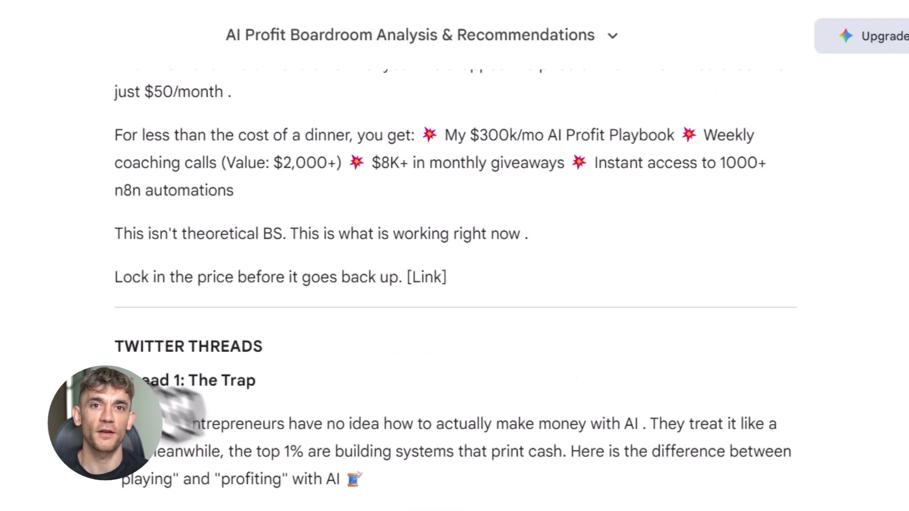
Review Thread 1: The Trap, Thread 2, and the YouTube script's closing call-to-action
{"action": "triple_click", "coordinate": [175, 384]}
{"action": "triple_click", "coordinate": [426, 426]}
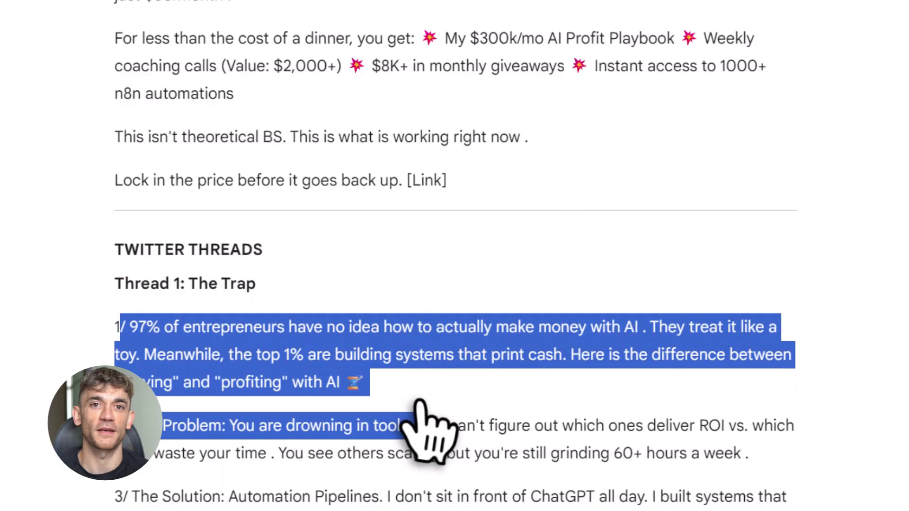
{"action": "middle_click", "coordinate": [426, 253]}
{"action": "left_click_drag", "start_coordinate": [118, 220], "coordinate": [570, 248]}
{"action": "left_click", "coordinate": [573, 248]}
{"action": "scroll", "coordinate": [540, 255], "scroll_direction": "down", "scroll_amount": 4}
{"action": "scroll", "coordinate": [318, 293], "scroll_direction": "down", "scroll_amount": 20}
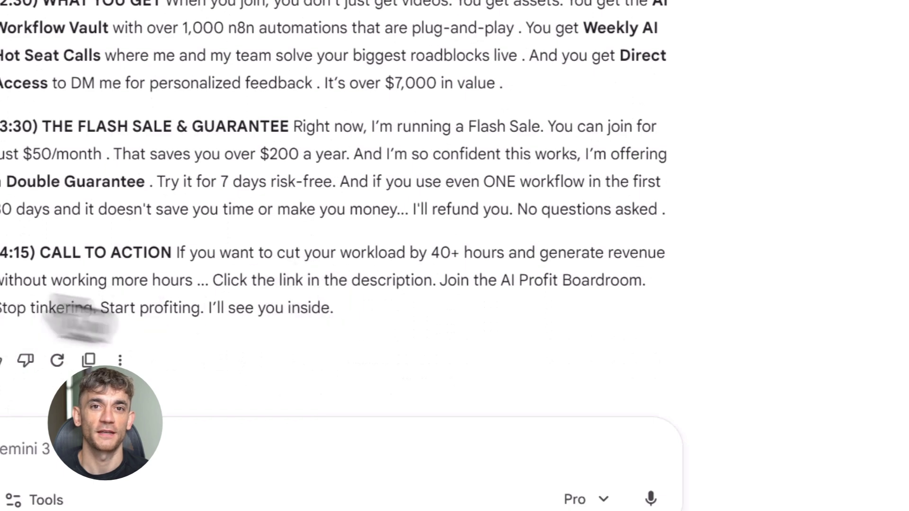
{"action": "left_click_drag", "start_coordinate": [5, 296], "coordinate": [385, 361]}
{"action": "left_click", "coordinate": [386, 362]}
Paste the next role-setting system prompt into the message box
{"action": "scroll", "coordinate": [334, 258], "scroll_direction": "up", "scroll_amount": 20}
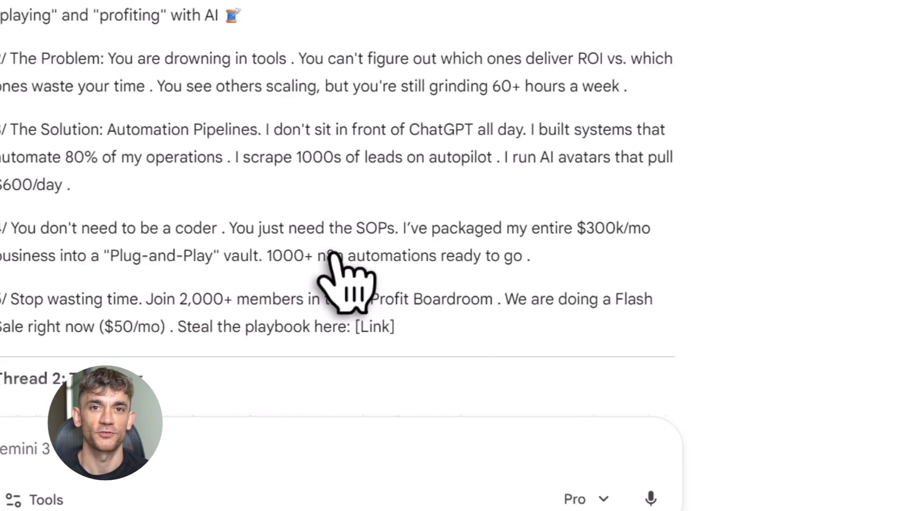
{"action": "scroll", "coordinate": [333, 258], "scroll_direction": "up", "scroll_amount": 15}
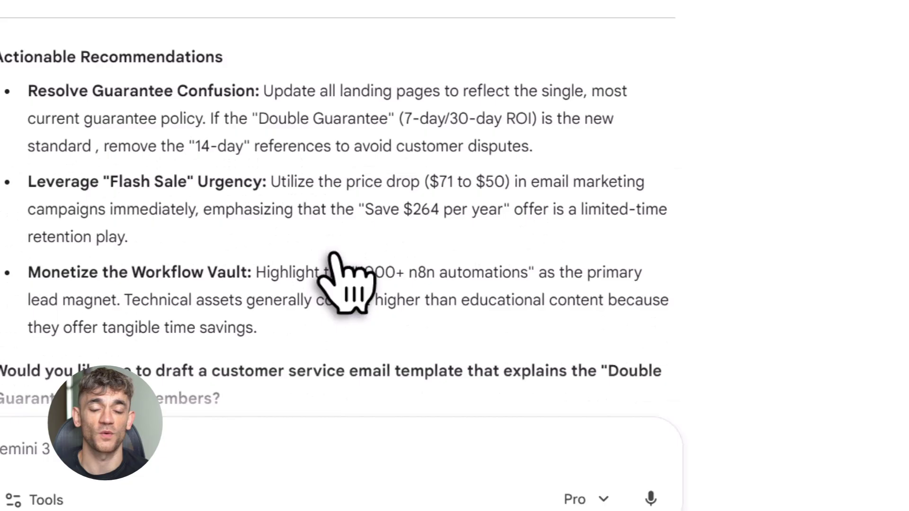
{"action": "scroll", "coordinate": [333, 258], "scroll_direction": "down", "scroll_amount": 15}
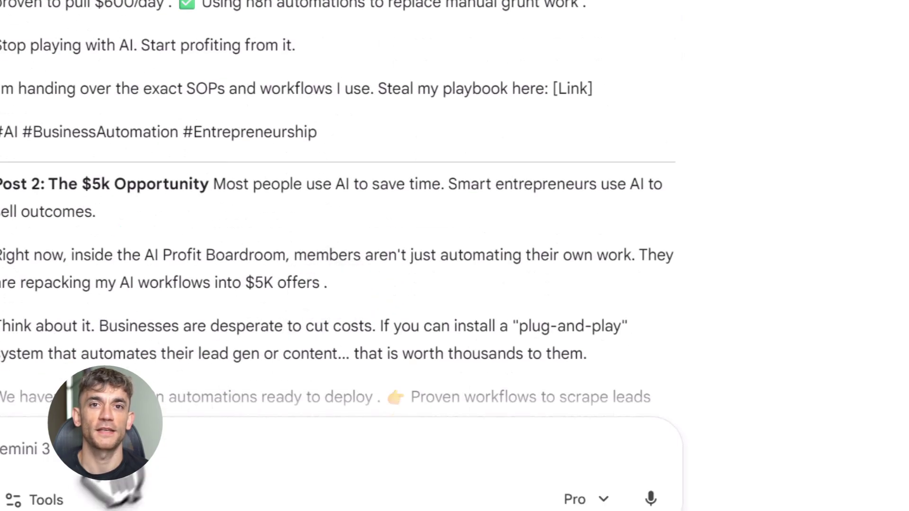
{"action": "type", "text": "You are my AI business builder. Use my uploaded sources as the only truth. Help me build tools, pages, reports, and systems that automate and scale my business. Keep responses clear, structured, and actionable."}
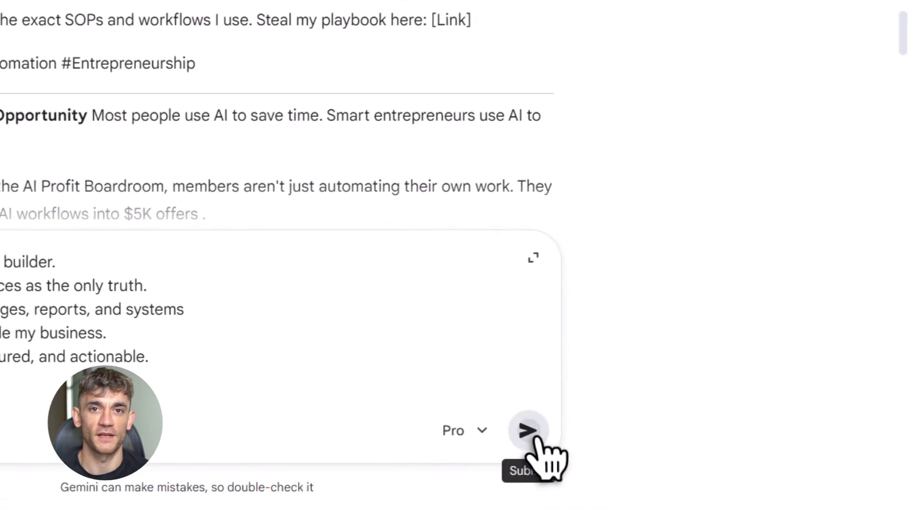
Send the AI business builder instructions and review its lines on sources, tools, scaling and clear answers
{"action": "left_click", "coordinate": [536, 439]}
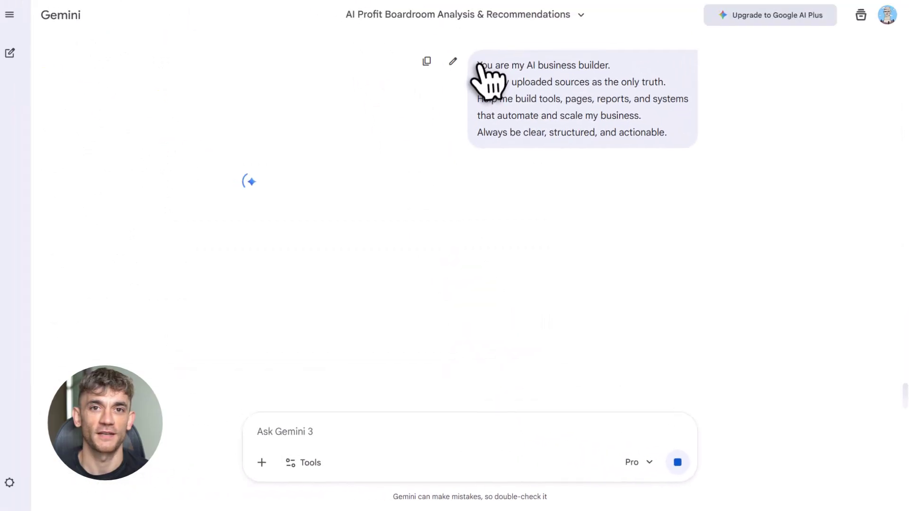
{"action": "left_click_drag", "start_coordinate": [511, 156], "coordinate": [392, 47]}
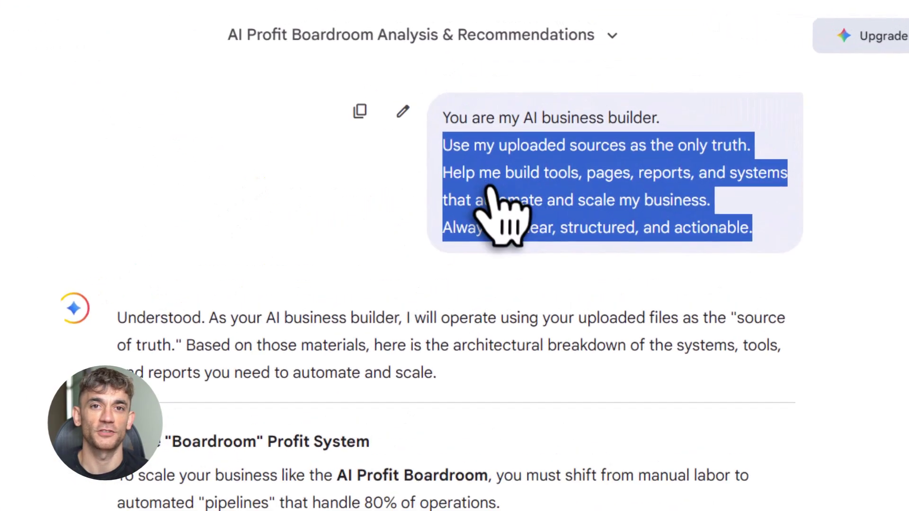
{"action": "left_click_drag", "start_coordinate": [483, 88], "coordinate": [666, 91]}
{"action": "left_click_drag", "start_coordinate": [443, 173], "coordinate": [819, 175]}
{"action": "left_click_drag", "start_coordinate": [443, 201], "coordinate": [705, 202]}
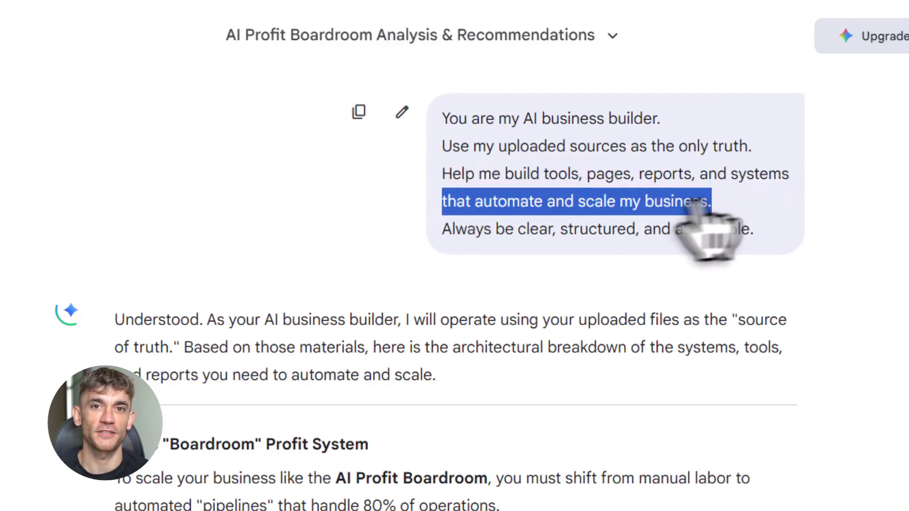
{"action": "left_click_drag", "start_coordinate": [442, 229], "coordinate": [720, 238]}
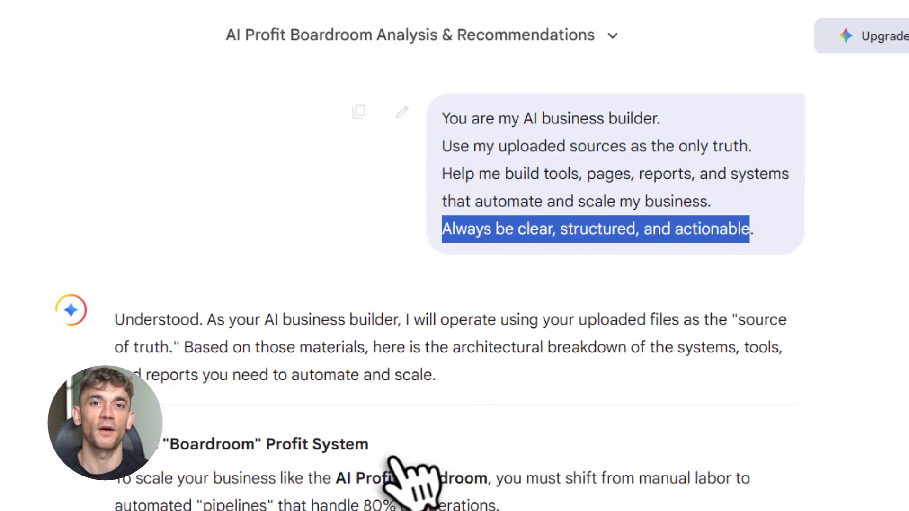
Scroll through Gemini's plan covering profit systems, sales pages, SOPs and metrics
{"action": "scroll", "coordinate": [410, 482], "scroll_direction": "down", "scroll_amount": 5}
{"action": "scroll", "coordinate": [559, 485], "scroll_direction": "down", "scroll_amount": 10}
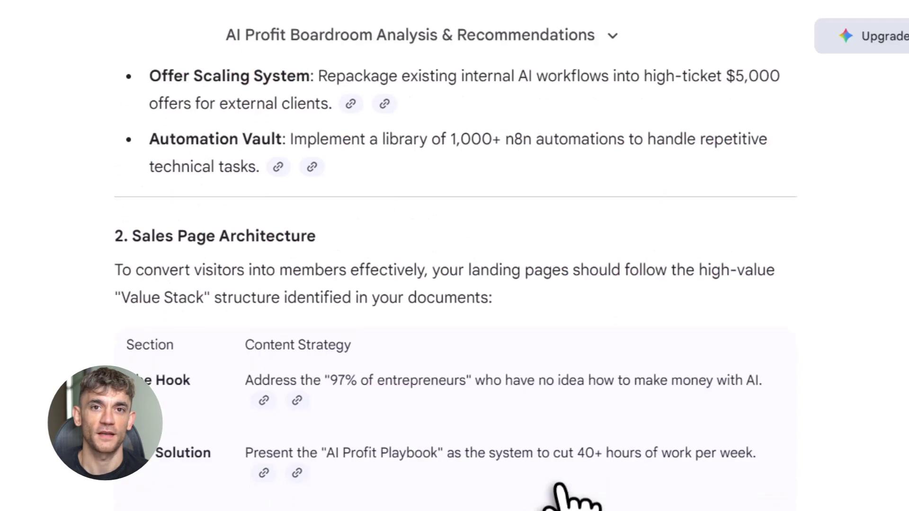
{"action": "scroll", "coordinate": [559, 317], "scroll_direction": "down", "scroll_amount": 6}
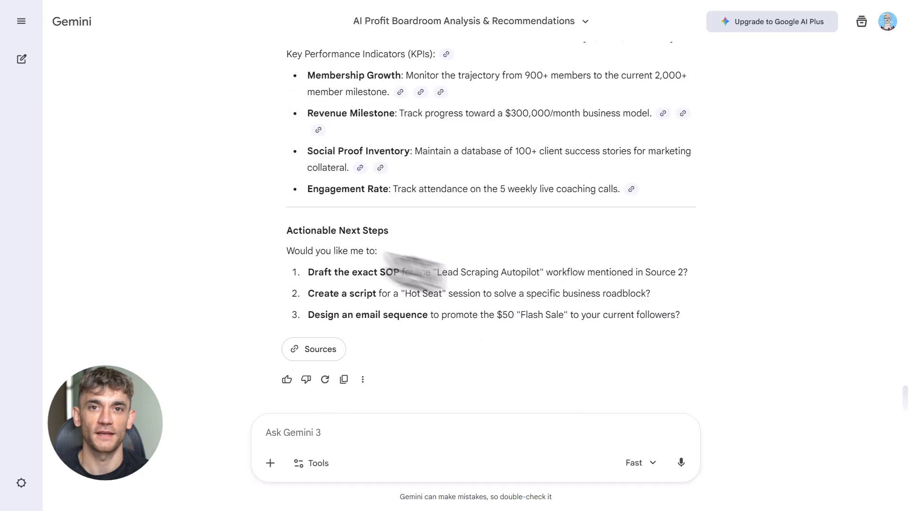
{"action": "scroll", "coordinate": [429, 237], "scroll_direction": "up", "scroll_amount": 3}
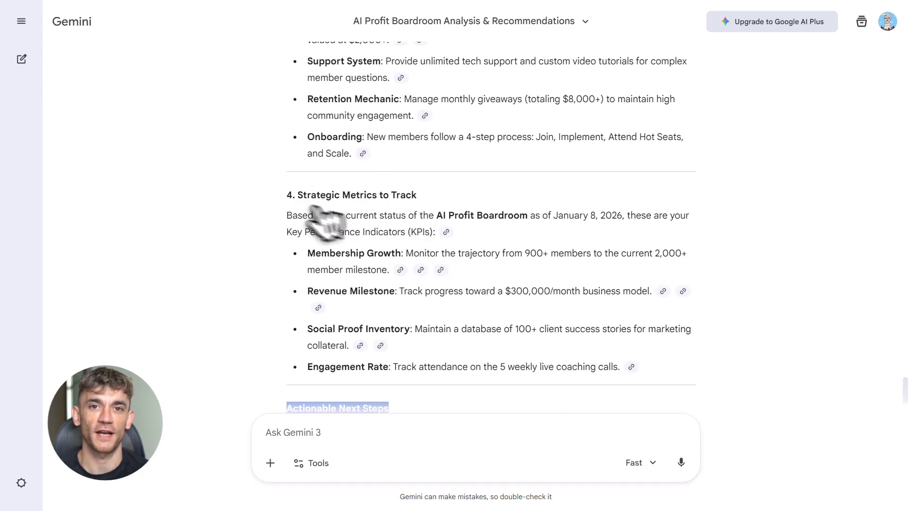
{"action": "scroll", "coordinate": [439, 201], "scroll_direction": "up", "scroll_amount": 3}
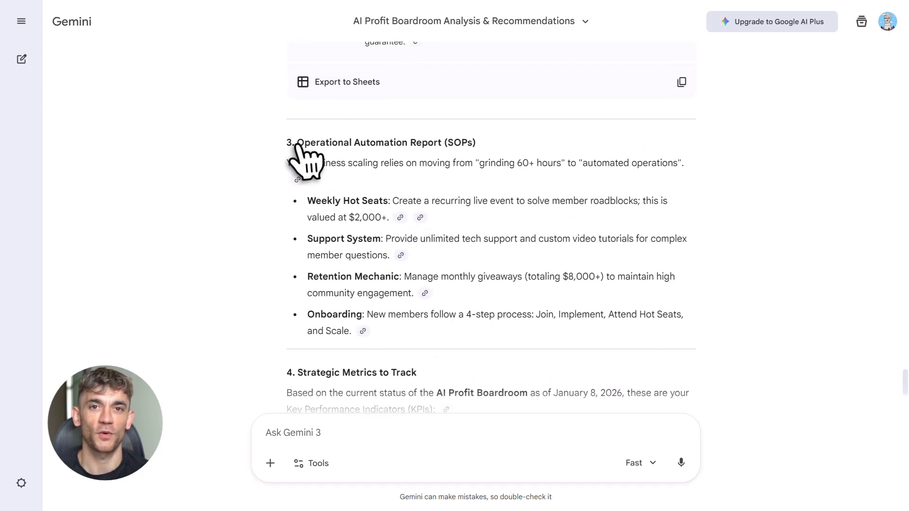
{"action": "scroll", "coordinate": [504, 256], "scroll_direction": "down", "scroll_amount": 4}
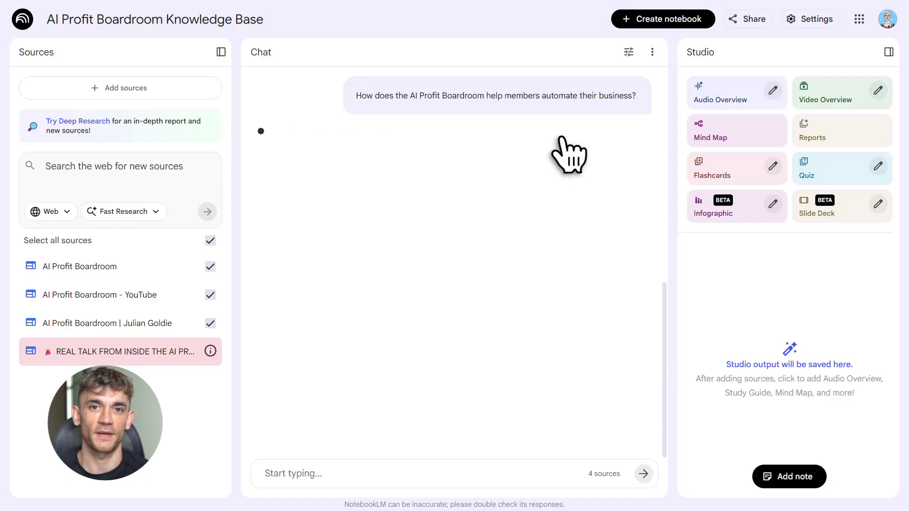
Review NotebookLM's answer to the member-automation question
{"action": "scroll", "coordinate": [570, 152], "scroll_direction": "up", "scroll_amount": 3}
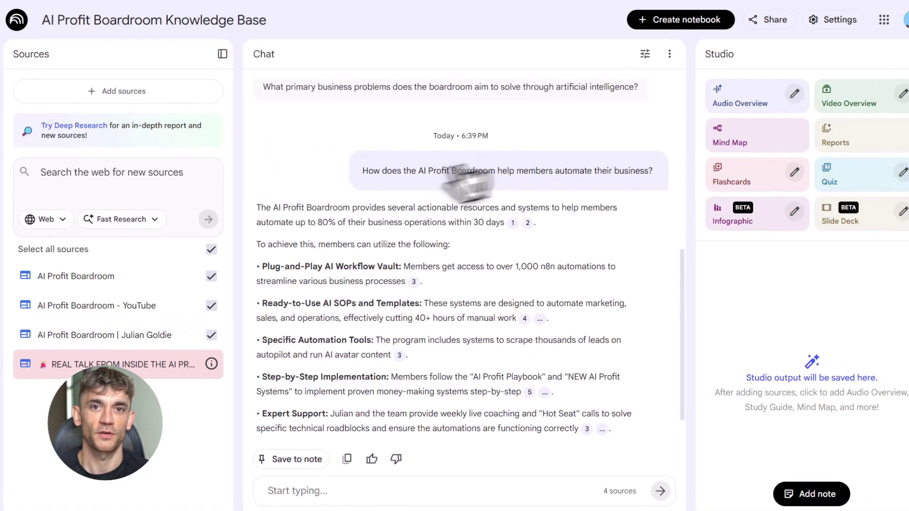
{"action": "left_click_drag", "start_coordinate": [254, 201], "coordinate": [478, 217]}
{"action": "left_click_drag", "start_coordinate": [632, 353], "coordinate": [828, 333]}
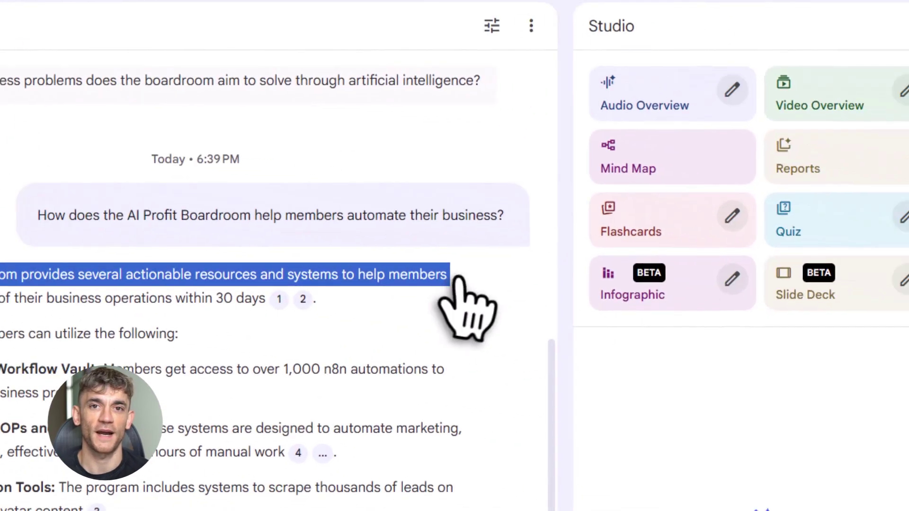
{"action": "left_click", "coordinate": [828, 334]}
{"action": "scroll", "coordinate": [642, 506], "scroll_direction": "down", "scroll_amount": 4}
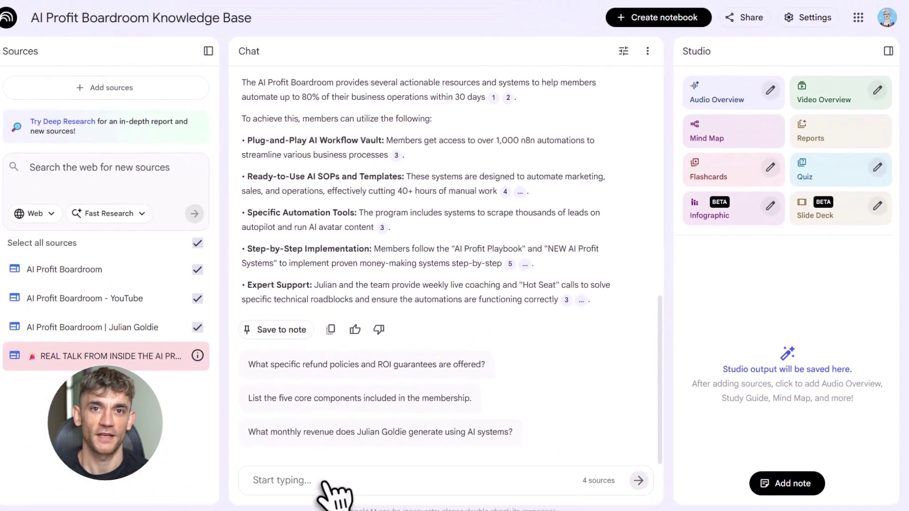
Ask the notebook for an AI automation business report and scroll through its action steps
{"action": "left_click", "coordinate": [324, 436]}
{"action": "type", "text": "Create a detailed business report from my sources about AI automation for online businesses. Include: - Key benefits - Use cases - Action steps - A short executive summary"}
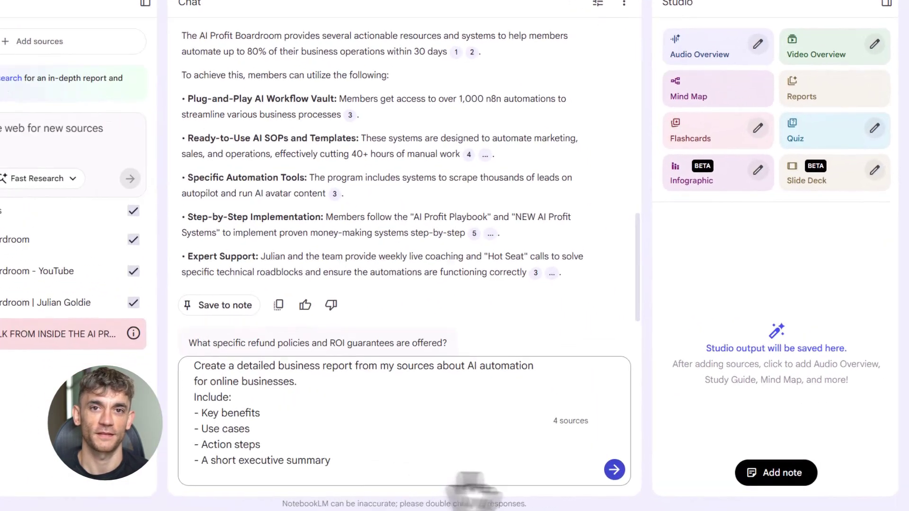
{"action": "left_click", "coordinate": [614, 469]}
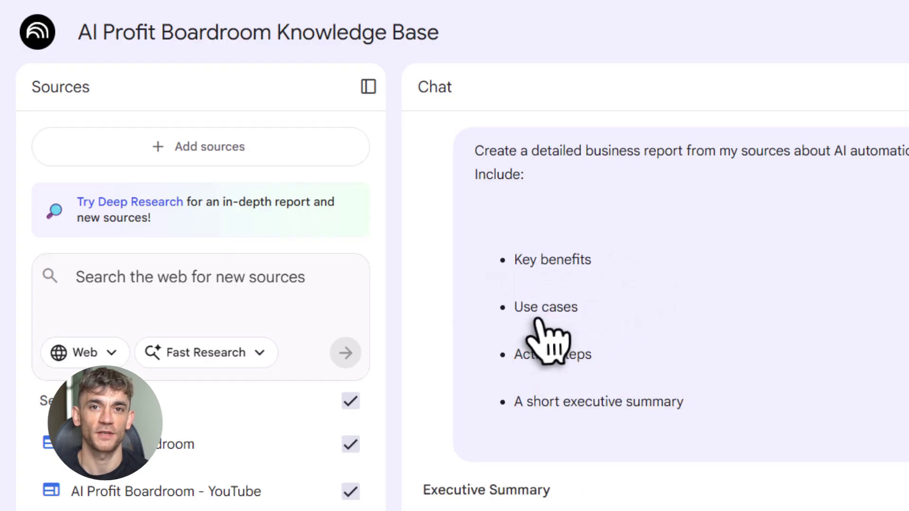
{"action": "scroll", "coordinate": [645, 331], "scroll_direction": "down", "scroll_amount": 12}
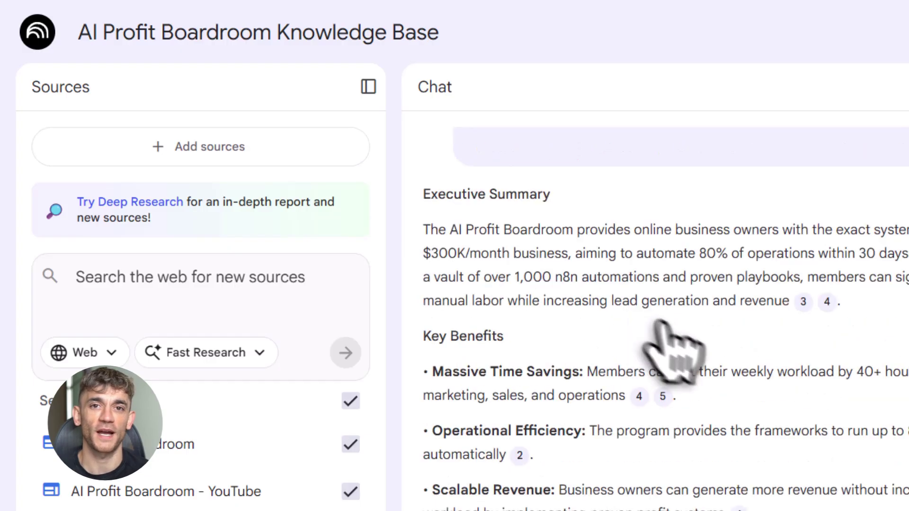
{"action": "scroll", "coordinate": [815, 402], "scroll_direction": "down", "scroll_amount": 7}
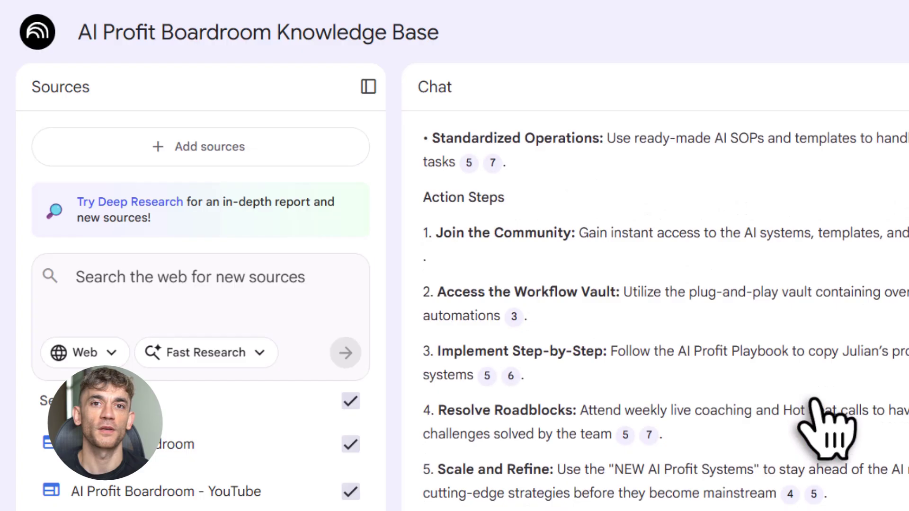
{"action": "scroll", "coordinate": [752, 467], "scroll_direction": "up", "scroll_amount": 10}
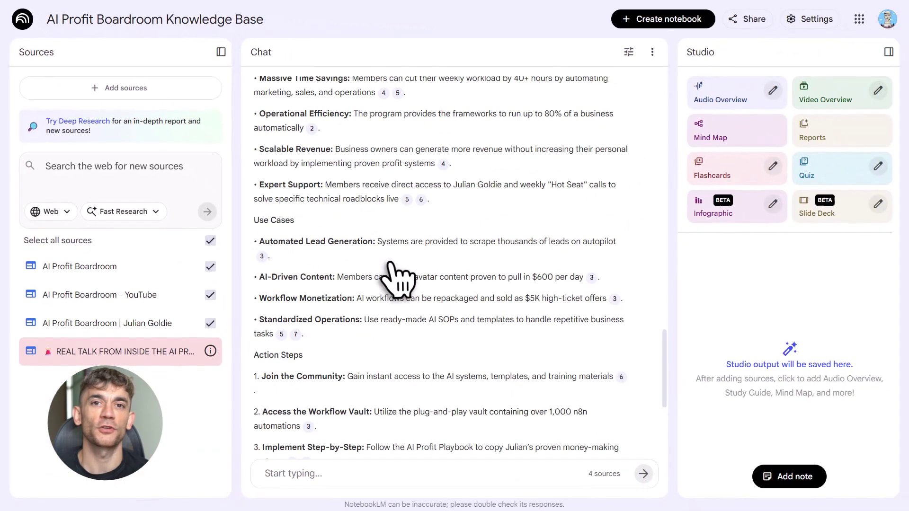
{"action": "scroll", "coordinate": [397, 282], "scroll_direction": "down", "scroll_amount": 10}
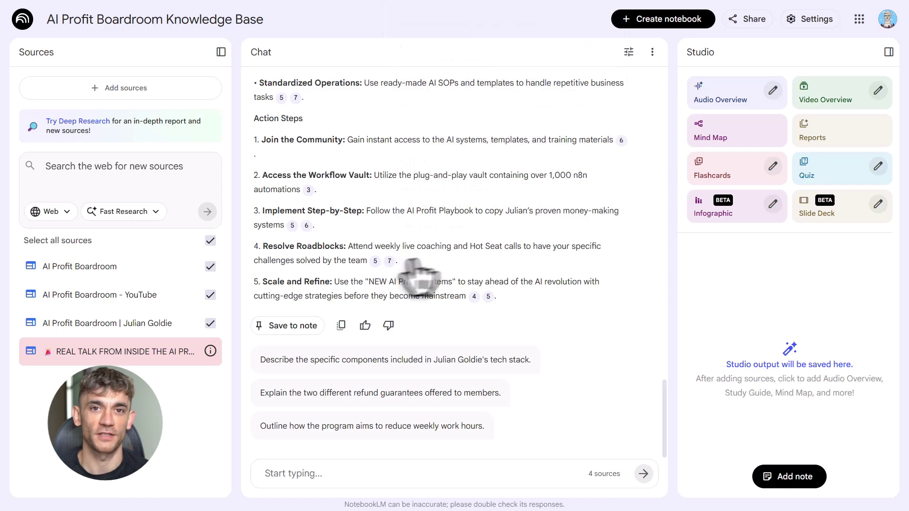
Open the Slide Deck customization and paste the deck description for Presenter Slides
{"action": "left_click", "coordinate": [877, 204]}
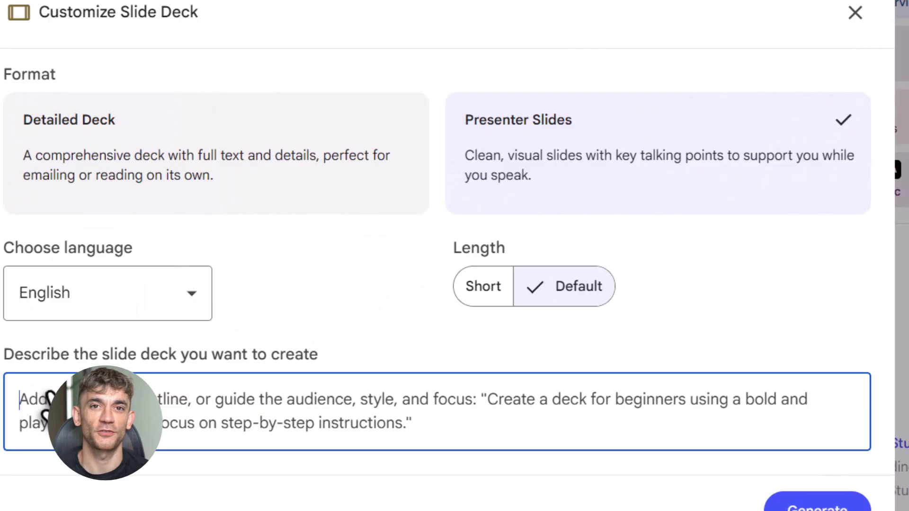
{"action": "left_click", "coordinate": [371, 305]}
{"action": "type", "text": "Tone: persuasive Audience: business owners Orientation: landscape"}
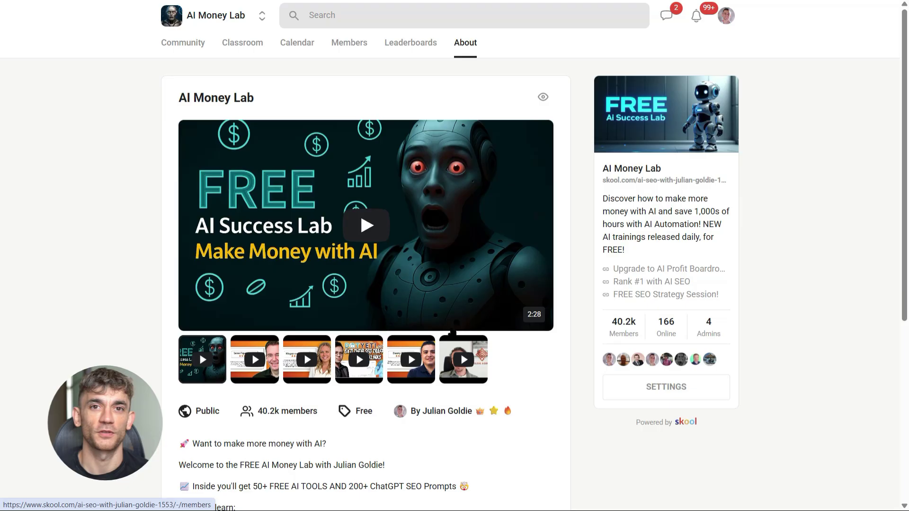
Browse the AI Money Lab About page and its Community discussion feed
{"action": "scroll", "coordinate": [451, 331], "scroll_direction": "down", "scroll_amount": 6}
{"action": "scroll", "coordinate": [450, 332], "scroll_direction": "up", "scroll_amount": 6}
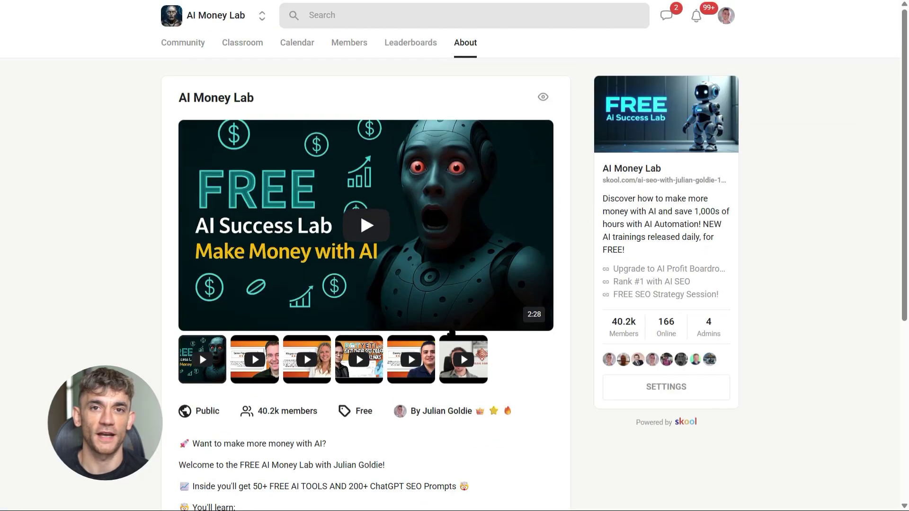
{"action": "left_click", "coordinate": [191, 54]}
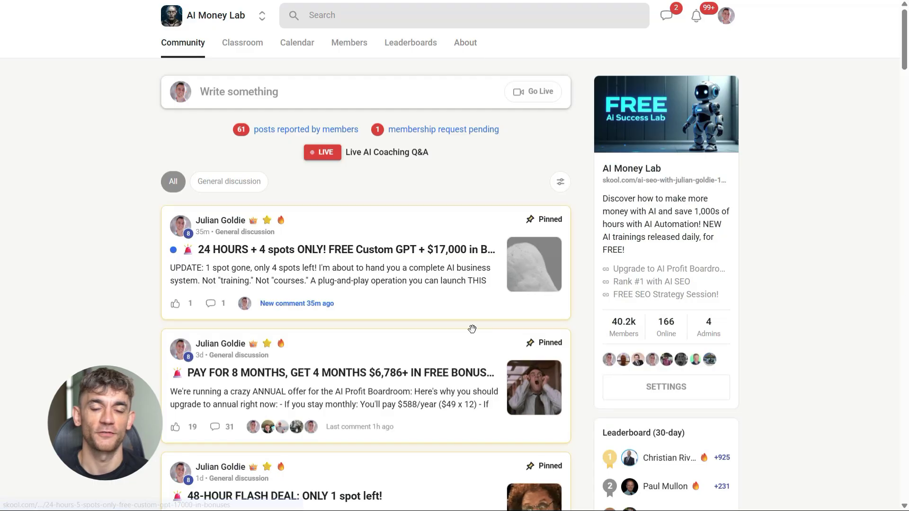
{"action": "scroll", "coordinate": [472, 329], "scroll_direction": "down", "scroll_amount": 18}
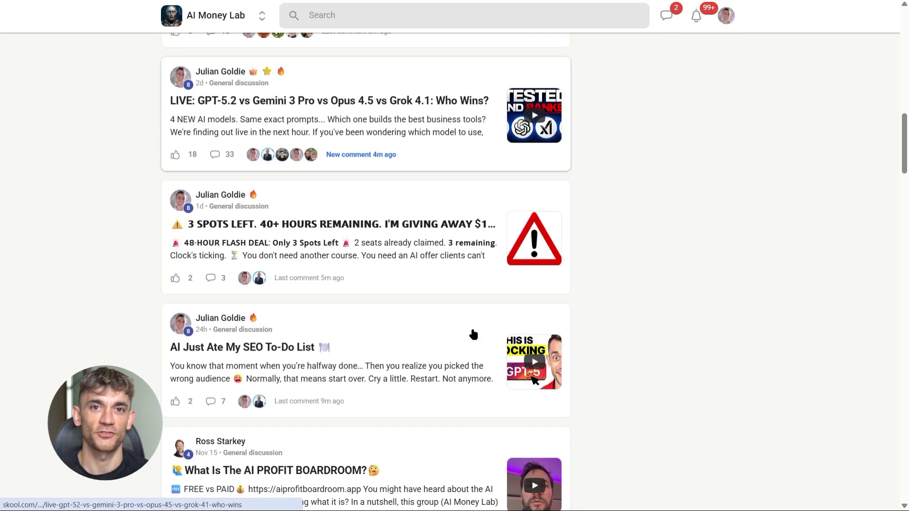
{"action": "scroll", "coordinate": [473, 335], "scroll_direction": "down", "scroll_amount": 6}
{"action": "scroll", "coordinate": [473, 335], "scroll_direction": "up", "scroll_amount": 18}
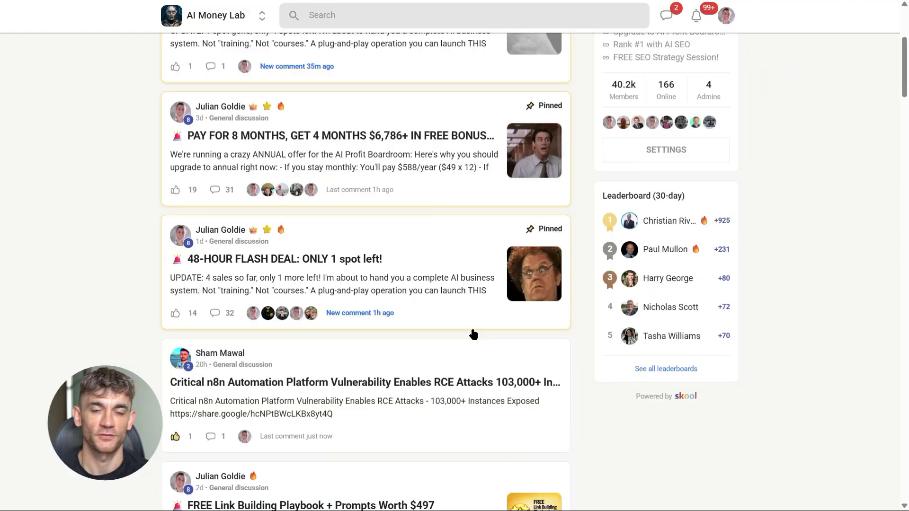
{"action": "scroll", "coordinate": [473, 335], "scroll_direction": "up", "scroll_amount": 5}
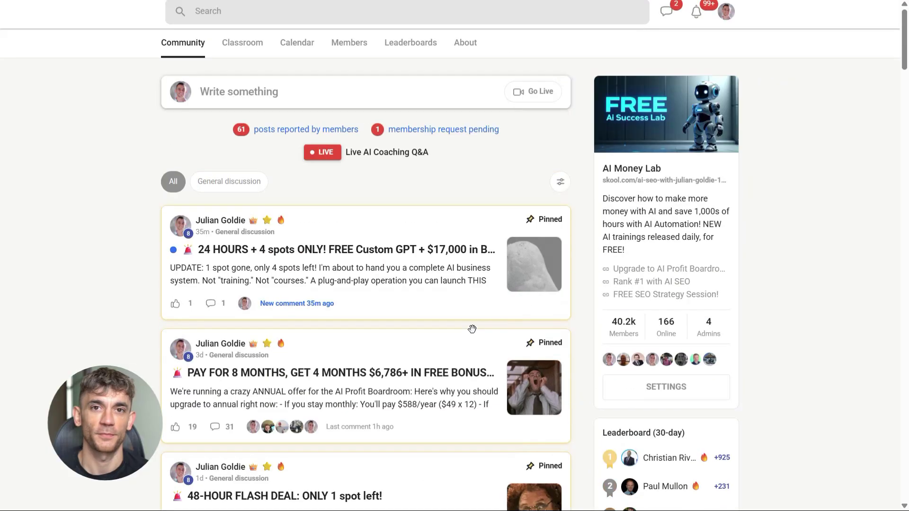
Browse the Classroom's 17 free courses, such as SEO SOPs and automation templates
{"action": "left_click", "coordinate": [258, 54]}
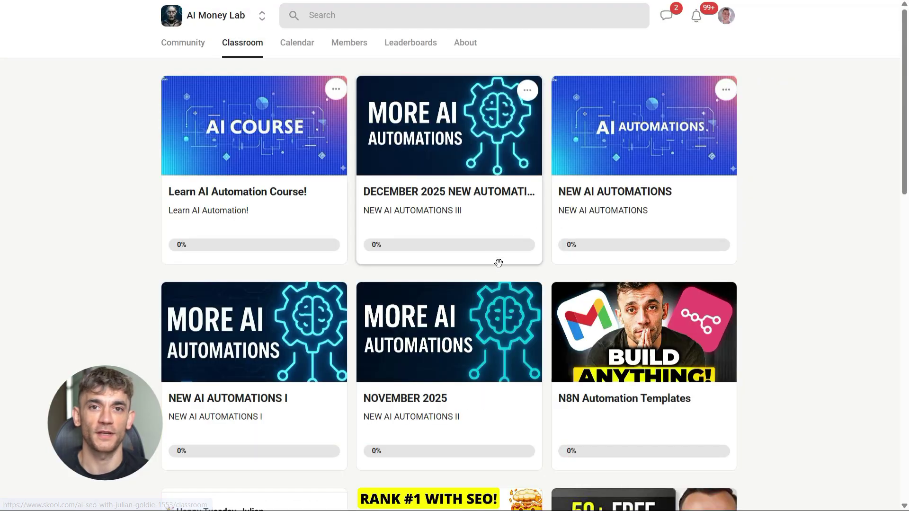
{"action": "scroll", "coordinate": [600, 234], "scroll_direction": "down", "scroll_amount": 8}
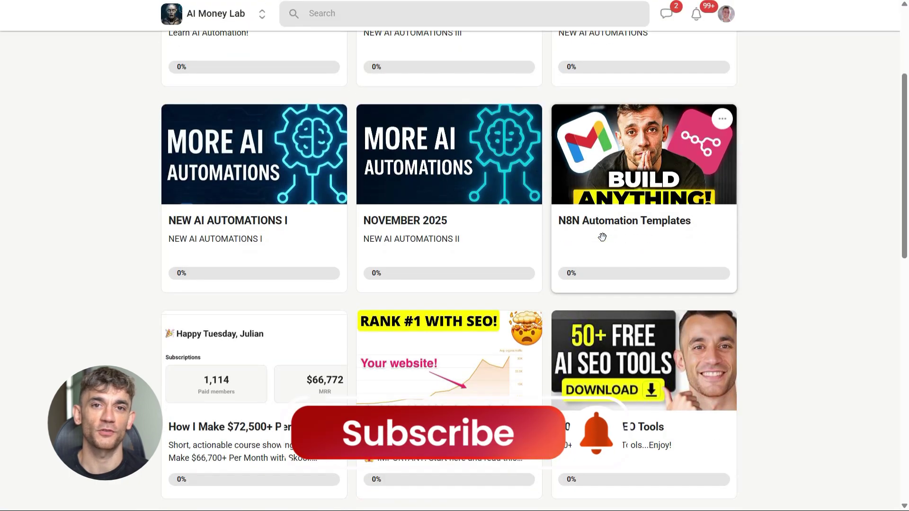
{"action": "scroll", "coordinate": [602, 237], "scroll_direction": "down", "scroll_amount": 10}
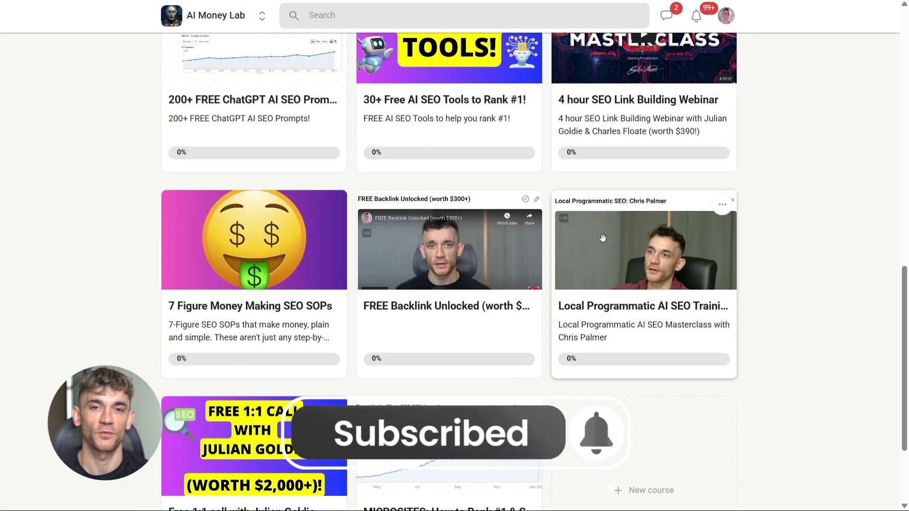
{"action": "scroll", "coordinate": [503, 276], "scroll_direction": "down", "scroll_amount": 1}
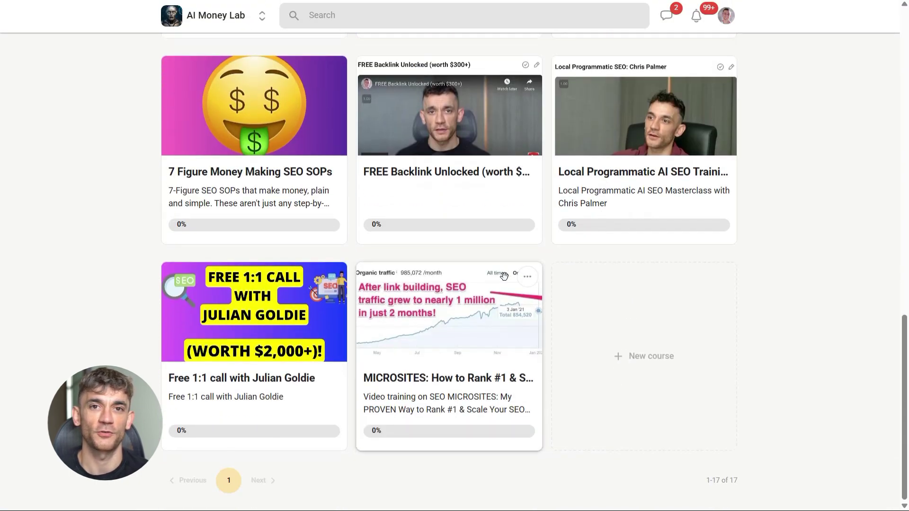
{"action": "scroll", "coordinate": [503, 276], "scroll_direction": "up", "scroll_amount": 3}
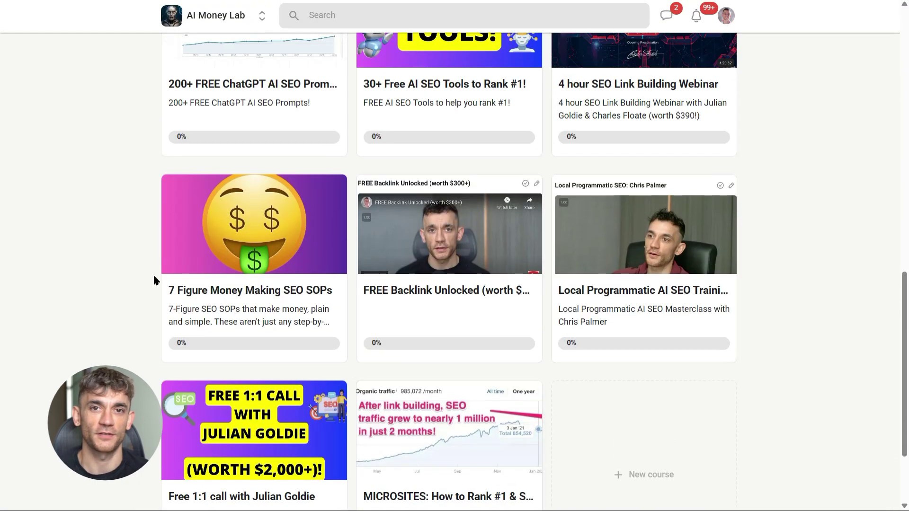